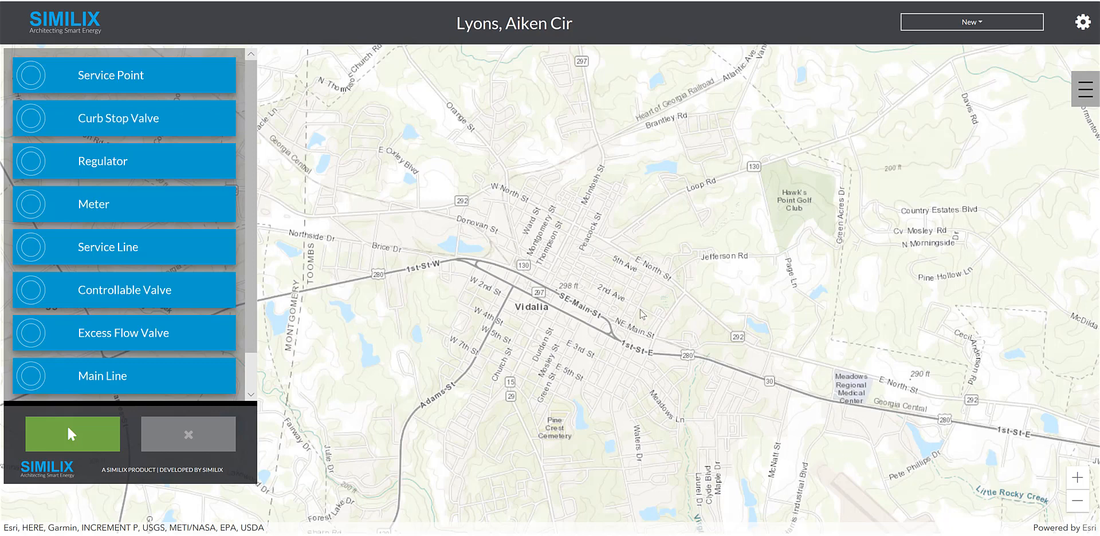
- Create a new sketch named "Vidalia, Pearl St" with the Standard Extension sketch type
{"action": "scroll", "coordinate": [663, 295], "scroll_direction": "up", "scroll_amount": 1}
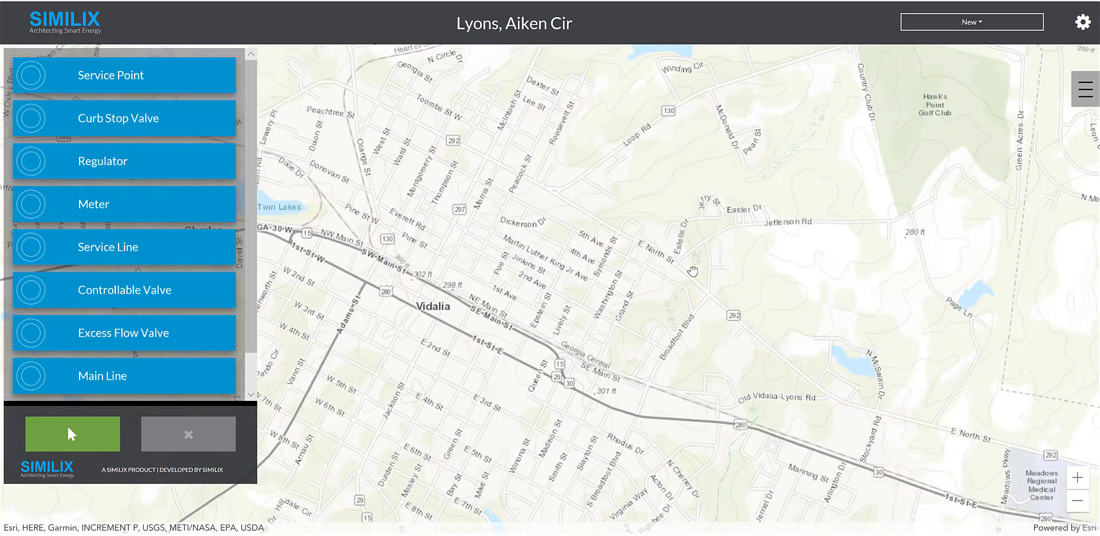
{"action": "left_click_drag", "start_coordinate": [691, 272], "coordinate": [610, 371]}
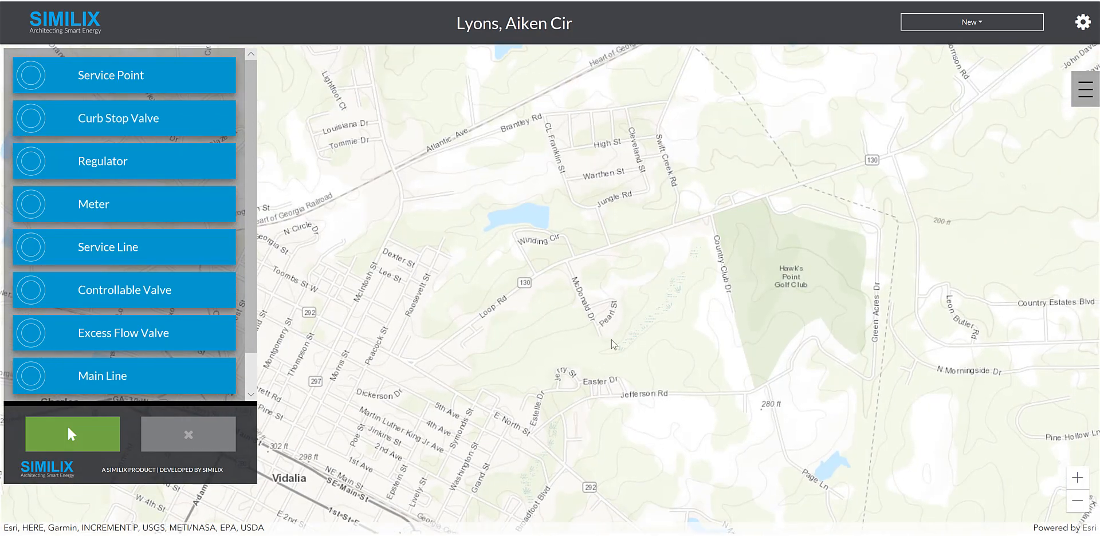
{"action": "scroll", "coordinate": [614, 344], "scroll_direction": "up", "scroll_amount": 2}
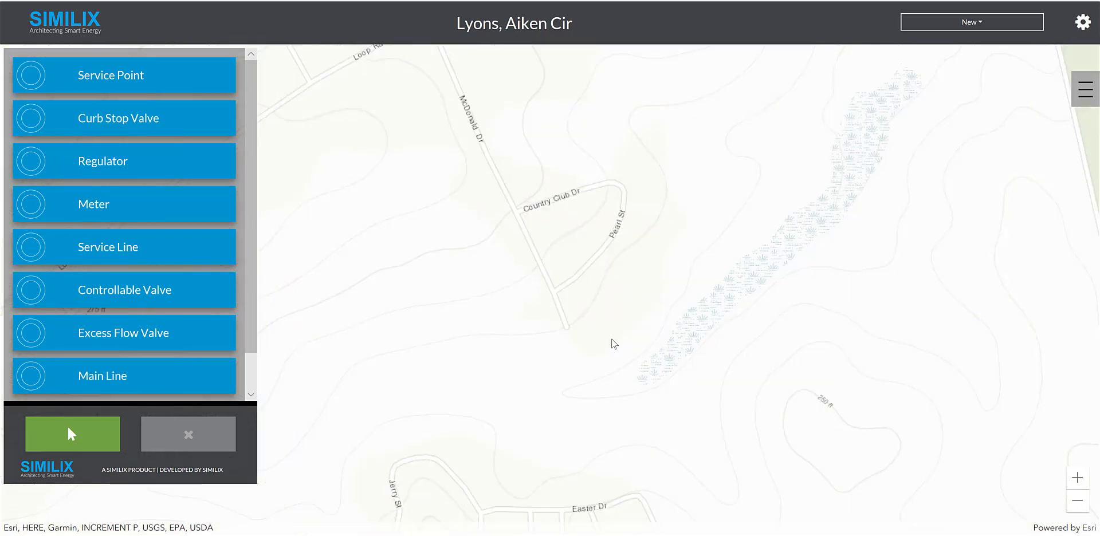
{"action": "left_click_drag", "start_coordinate": [611, 319], "coordinate": [525, 363]}
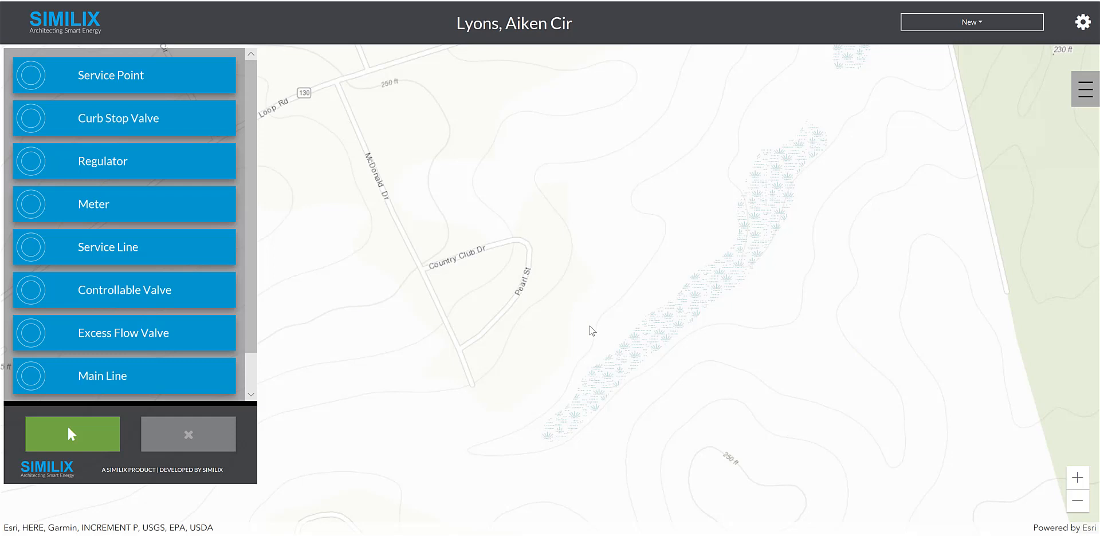
{"action": "left_click", "coordinate": [1085, 89]}
{"action": "left_click", "coordinate": [887, 342]}
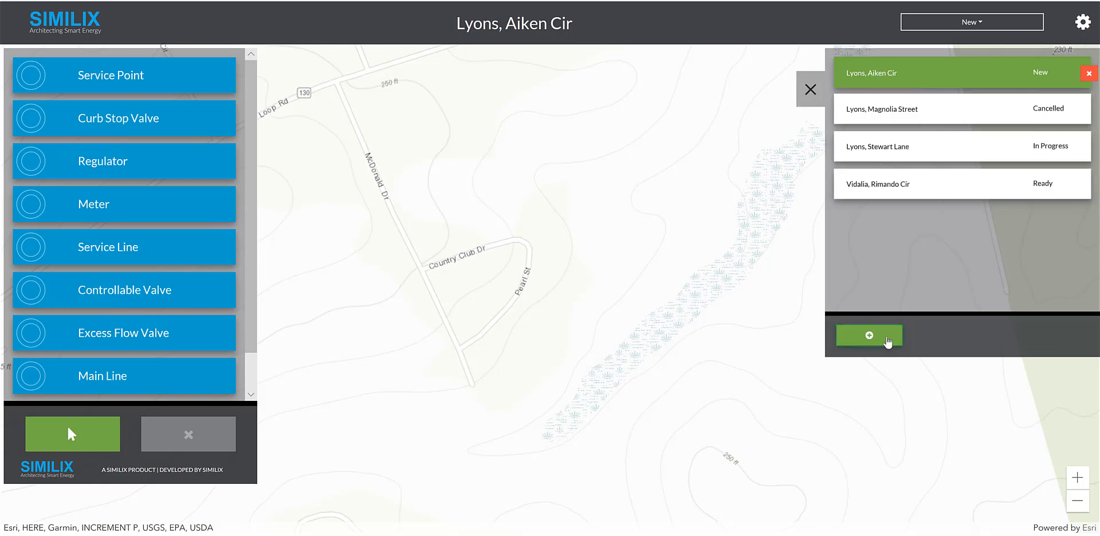
{"action": "left_click", "coordinate": [898, 372]}
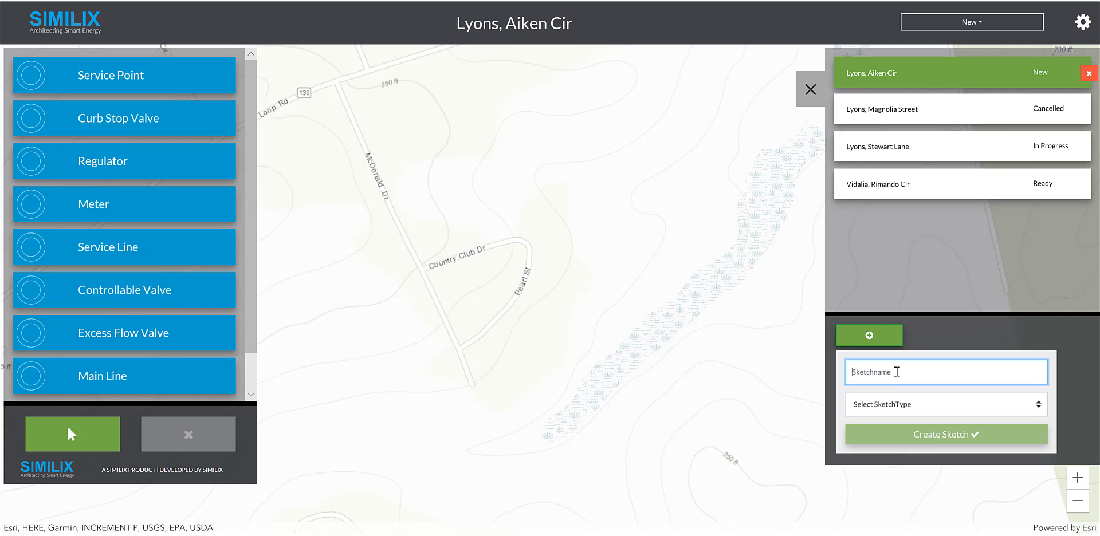
{"action": "type", "text": "Vidalia, Pearl St"}
{"action": "left_click", "coordinate": [1040, 409]}
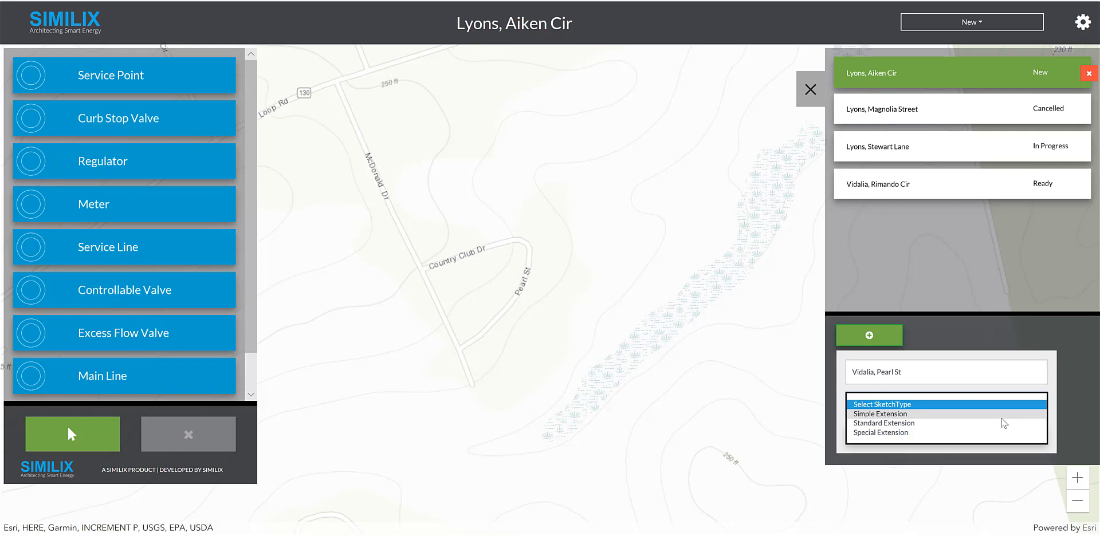
{"action": "left_click", "coordinate": [971, 424]}
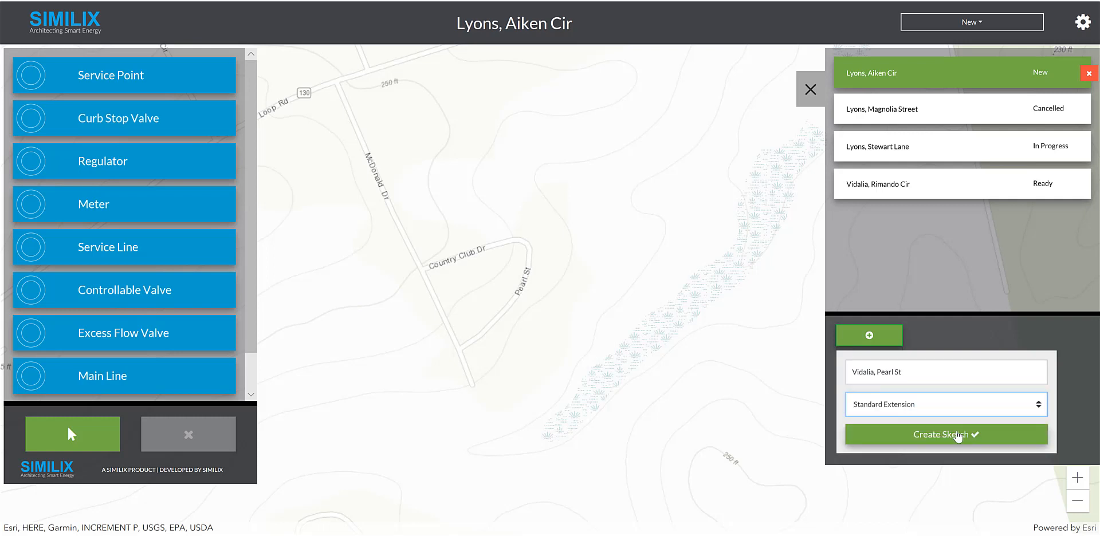
{"action": "left_click", "coordinate": [957, 437]}
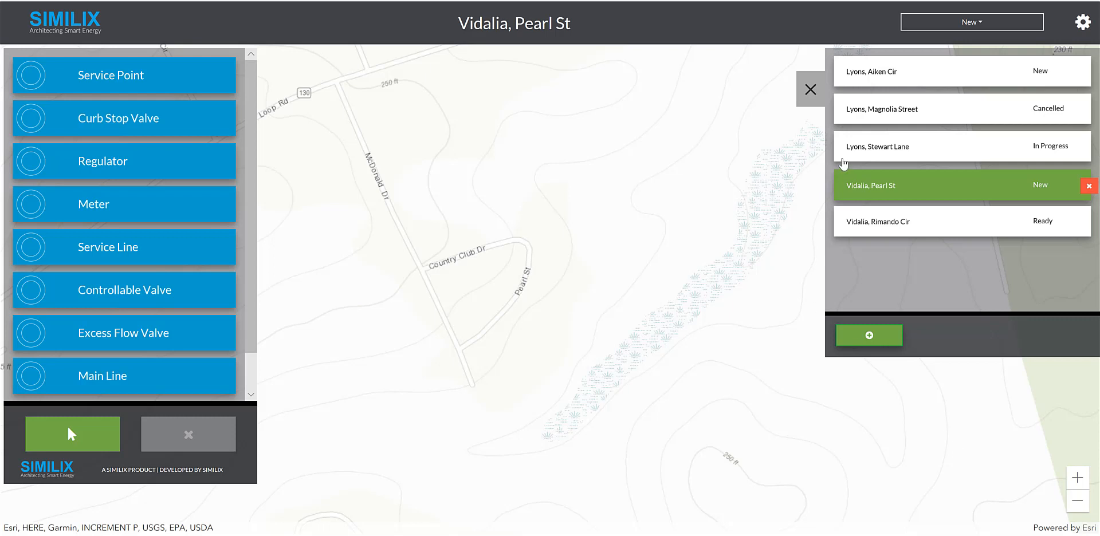
{"action": "left_click", "coordinate": [811, 91]}
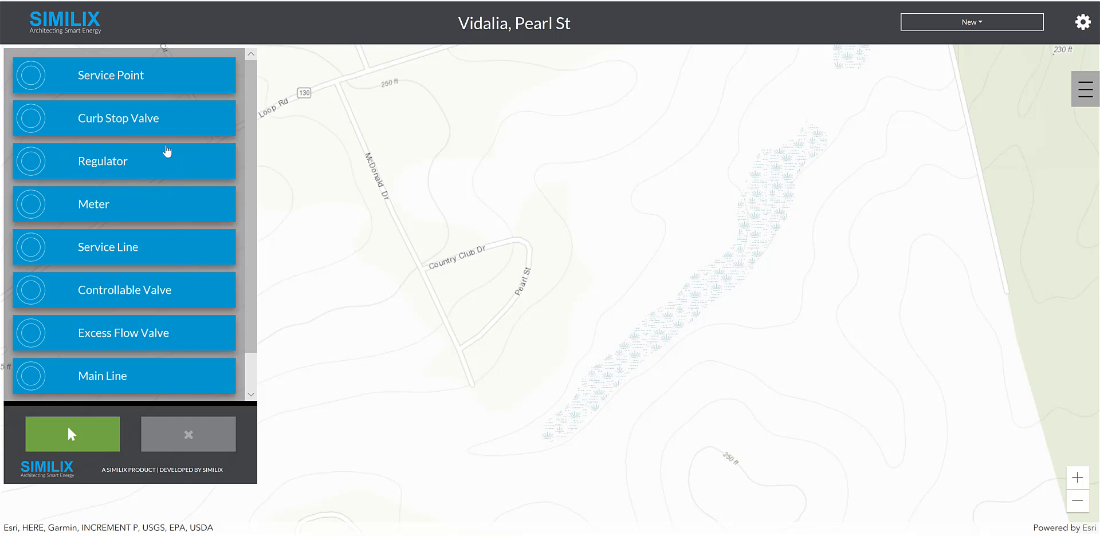
- Place three service points on the map east of Pearl St
{"action": "left_click", "coordinate": [160, 93]}
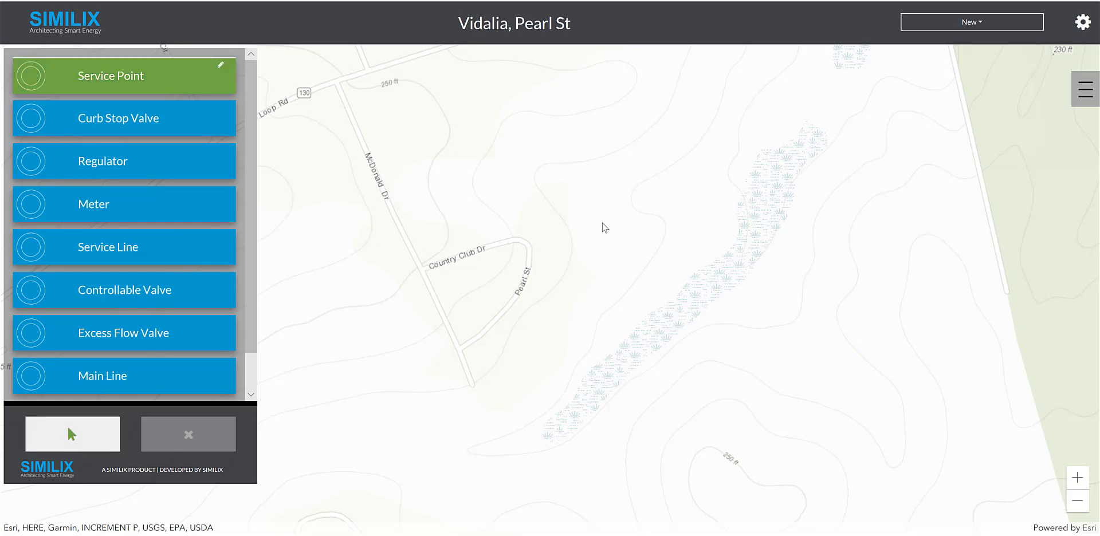
{"action": "left_click", "coordinate": [602, 290]}
- Choose the Main Line feature and set its gas valve diameter to 10"
{"action": "left_click", "coordinate": [182, 383]}
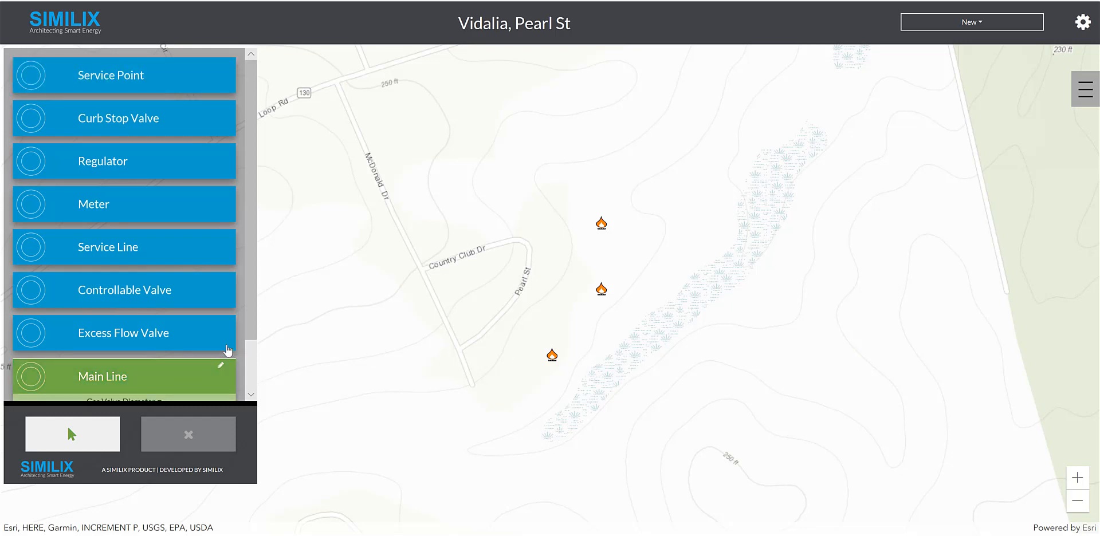
{"action": "scroll", "coordinate": [252, 342], "scroll_direction": "down", "scroll_amount": 1}
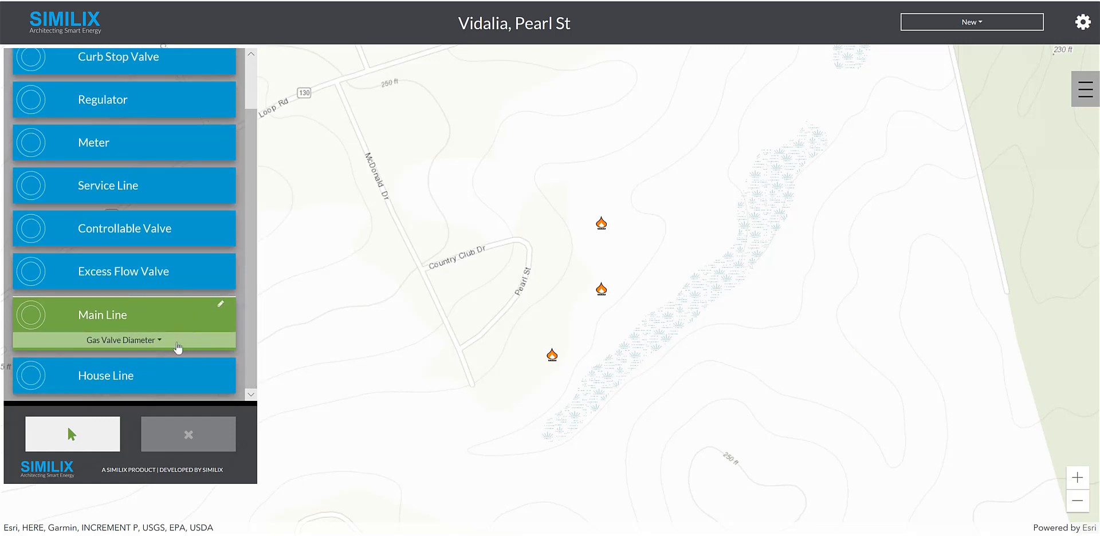
{"action": "left_click", "coordinate": [145, 349]}
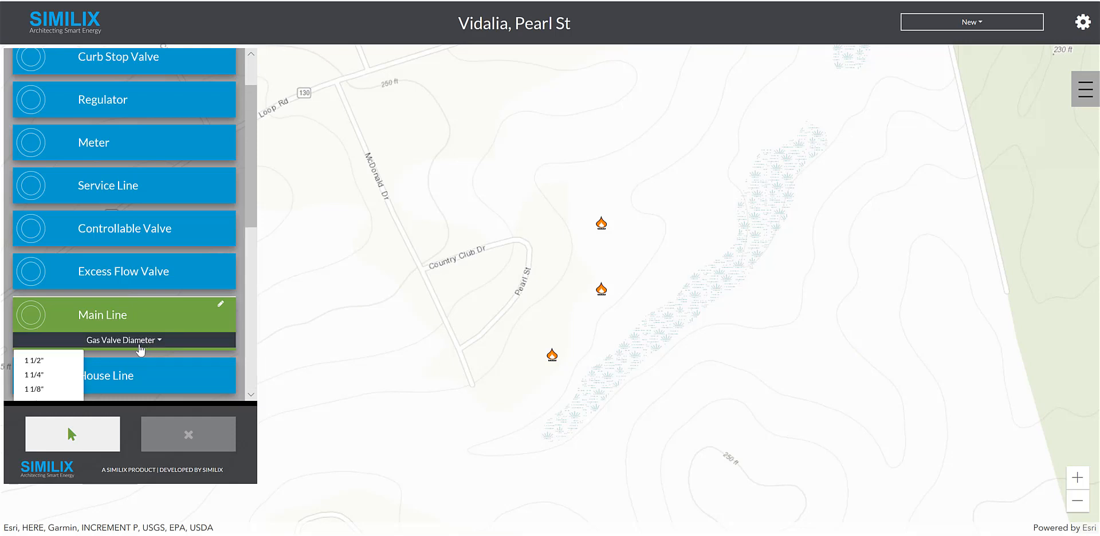
{"action": "scroll", "coordinate": [140, 349], "scroll_direction": "down", "scroll_amount": 1}
{"action": "scroll", "coordinate": [138, 345], "scroll_direction": "down", "scroll_amount": 2}
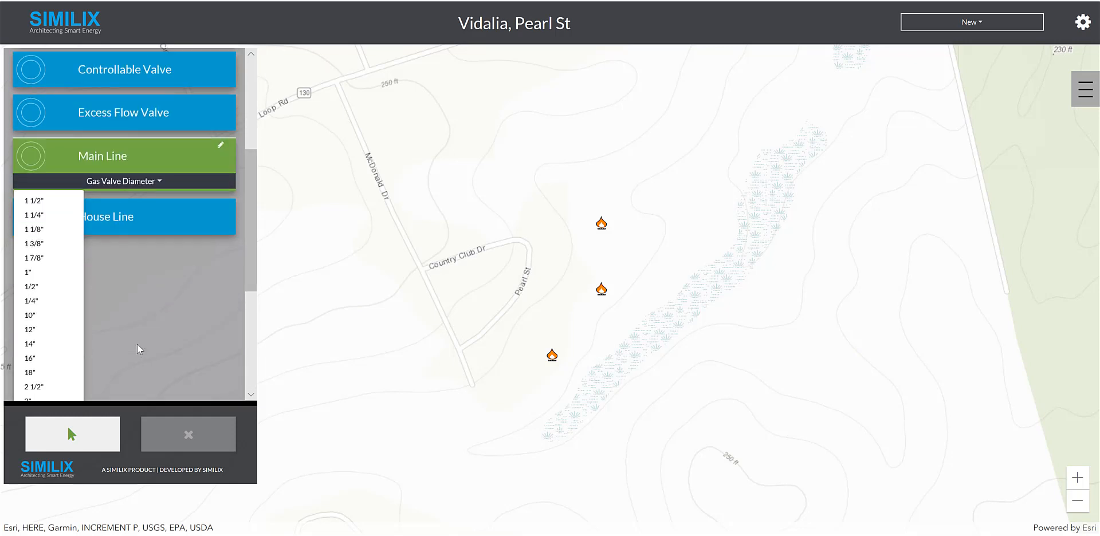
{"action": "left_click", "coordinate": [53, 317]}
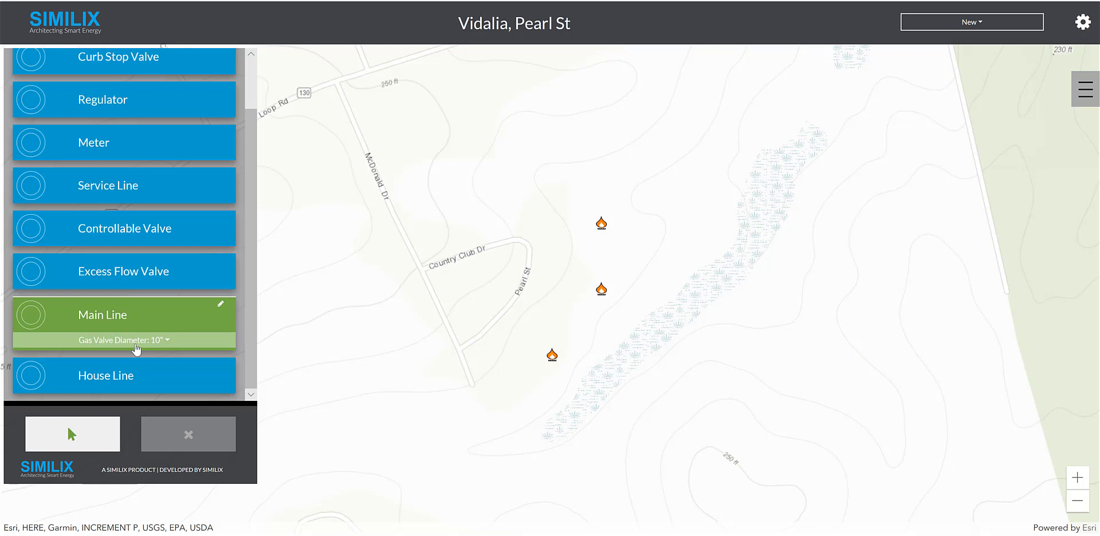
- Draw the main line from Loop Rd down McDonald Dr, along Country Club Dr and around Pearl St back to McDonald Dr
{"action": "left_click", "coordinate": [338, 86]}
{"action": "left_click", "coordinate": [407, 248]}
{"action": "left_click", "coordinate": [421, 268]}
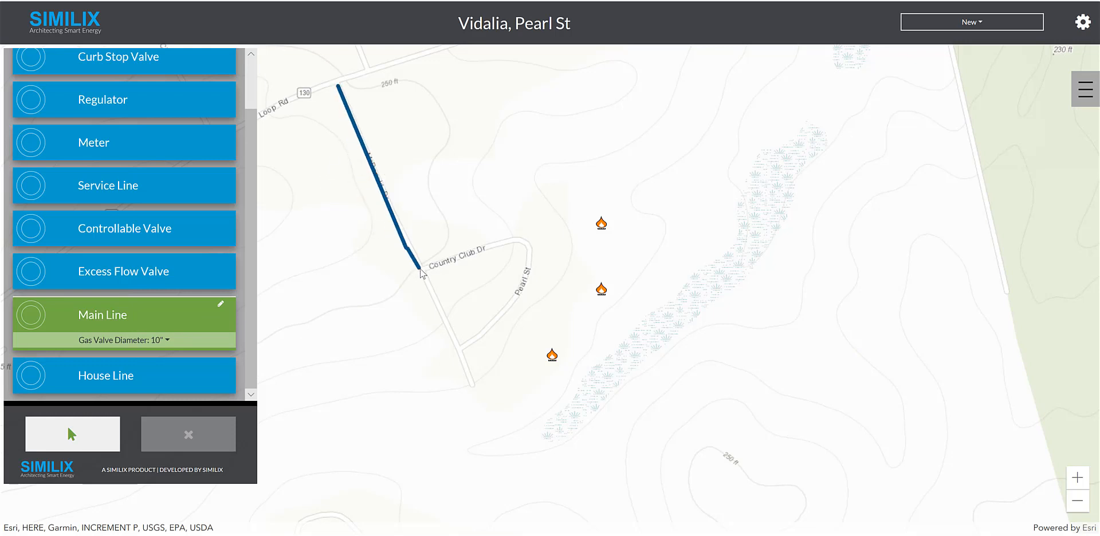
{"action": "left_click", "coordinate": [472, 253]}
{"action": "left_click", "coordinate": [509, 243]}
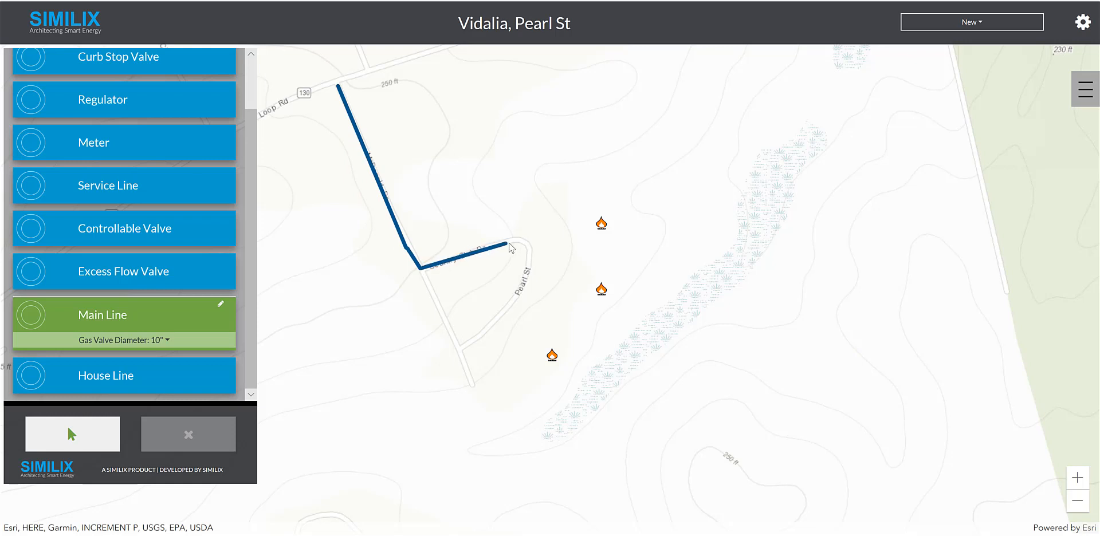
{"action": "left_click", "coordinate": [528, 247]}
{"action": "left_click", "coordinate": [525, 271]}
{"action": "left_click", "coordinate": [511, 301]}
{"action": "left_click", "coordinate": [486, 331]}
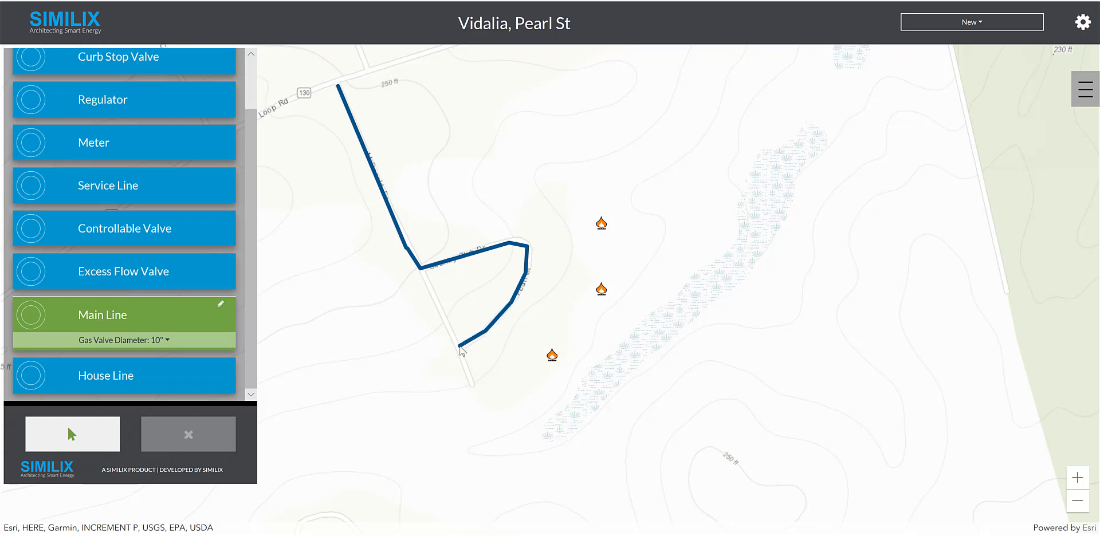
{"action": "double_click", "coordinate": [461, 347]}
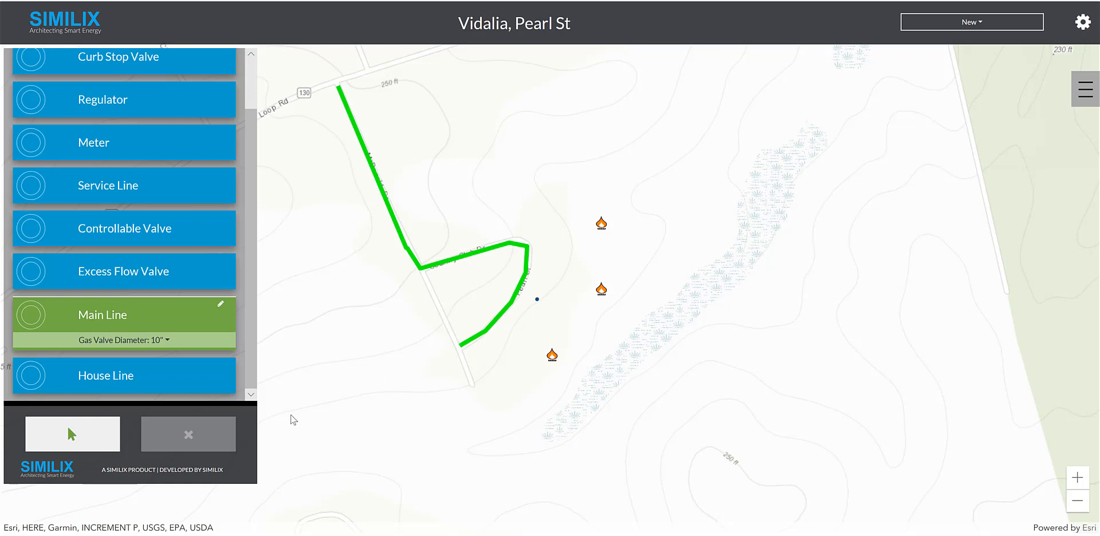
{"action": "left_click", "coordinate": [113, 440]}
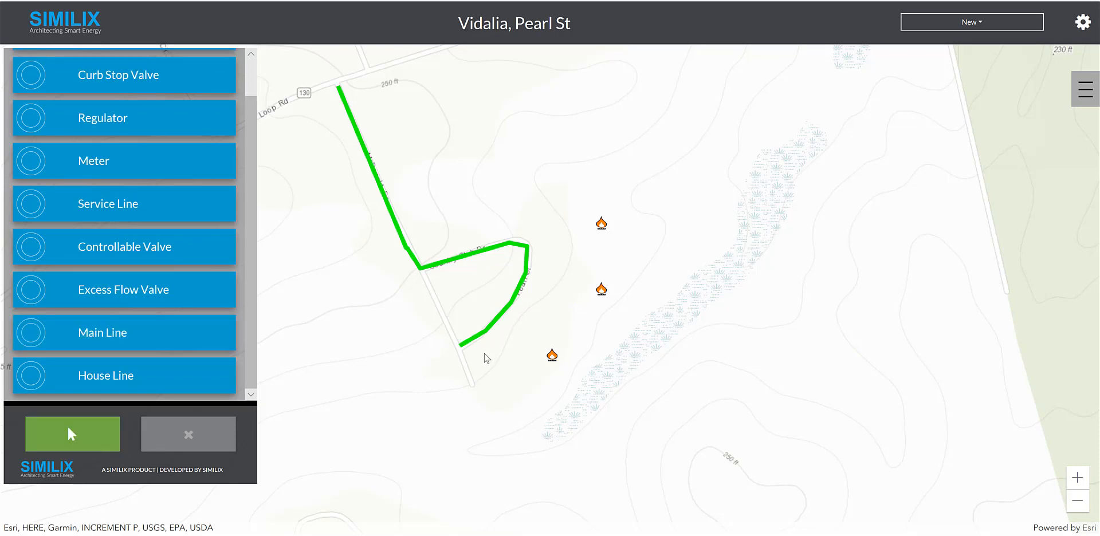
- Place a Rotary gas meter with a 1" diameter beside each of the three service points
{"action": "scroll", "coordinate": [484, 359], "scroll_direction": "up", "scroll_amount": 1}
{"action": "left_click_drag", "start_coordinate": [571, 295], "coordinate": [571, 401]}
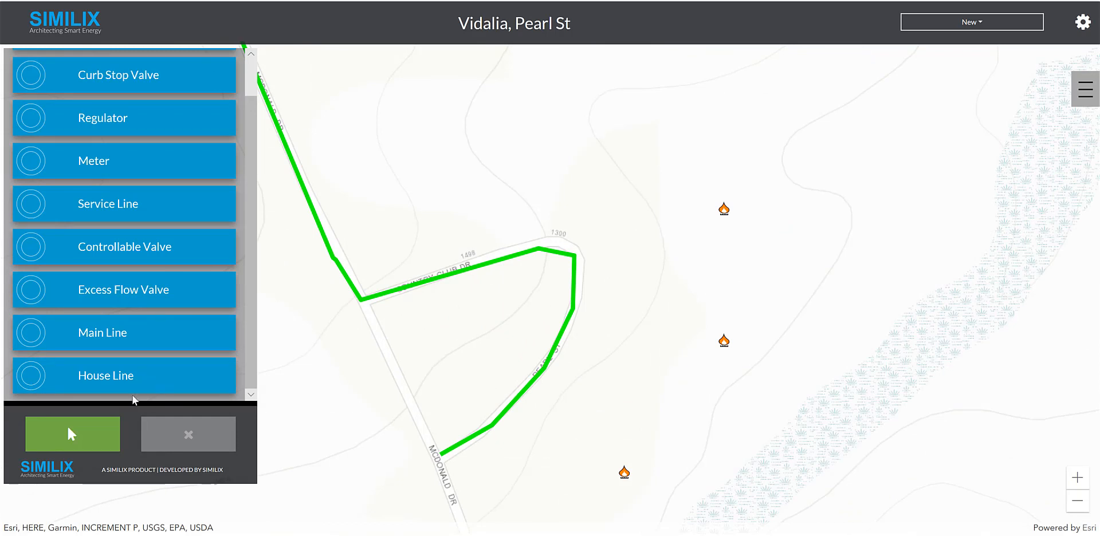
{"action": "left_click", "coordinate": [145, 176]}
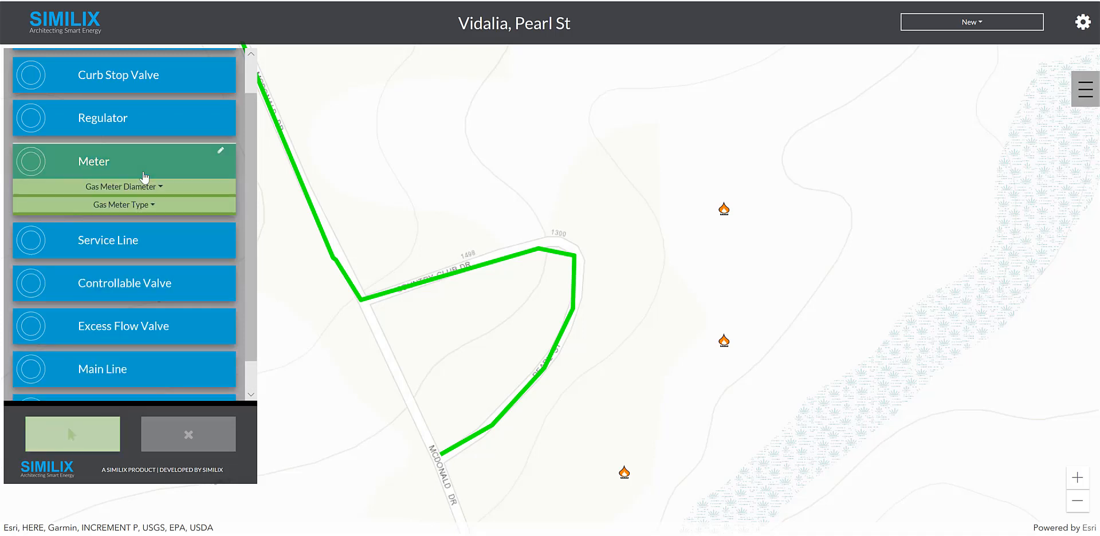
{"action": "left_click", "coordinate": [181, 193]}
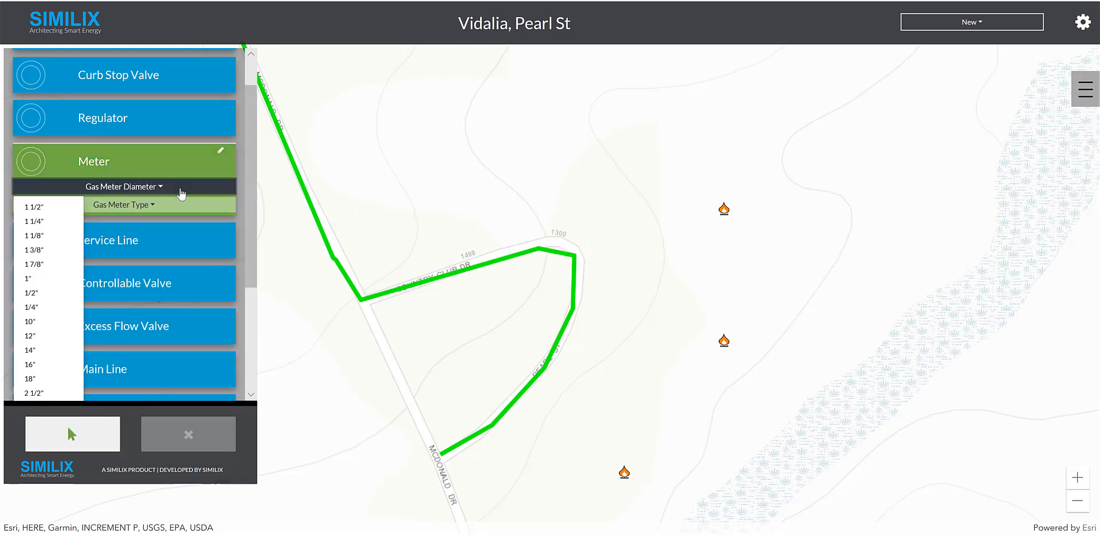
{"action": "left_click", "coordinate": [44, 280]}
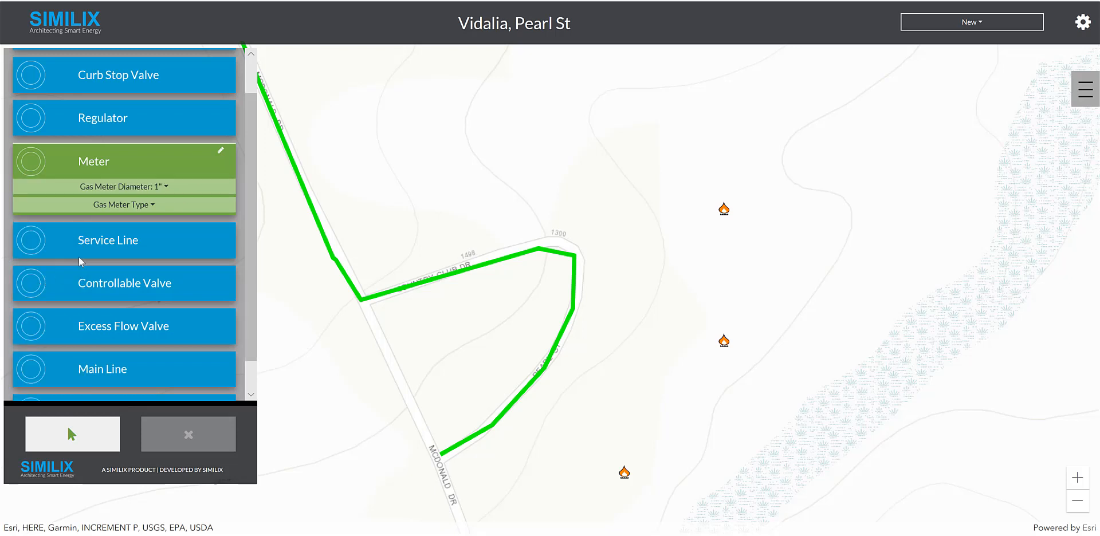
{"action": "left_click", "coordinate": [141, 211]}
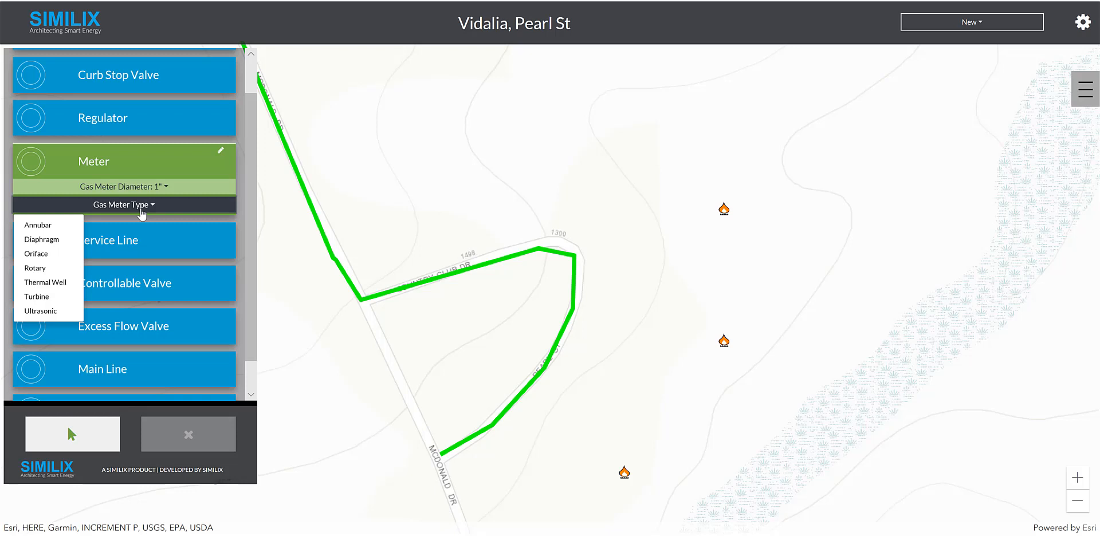
{"action": "left_click", "coordinate": [60, 271]}
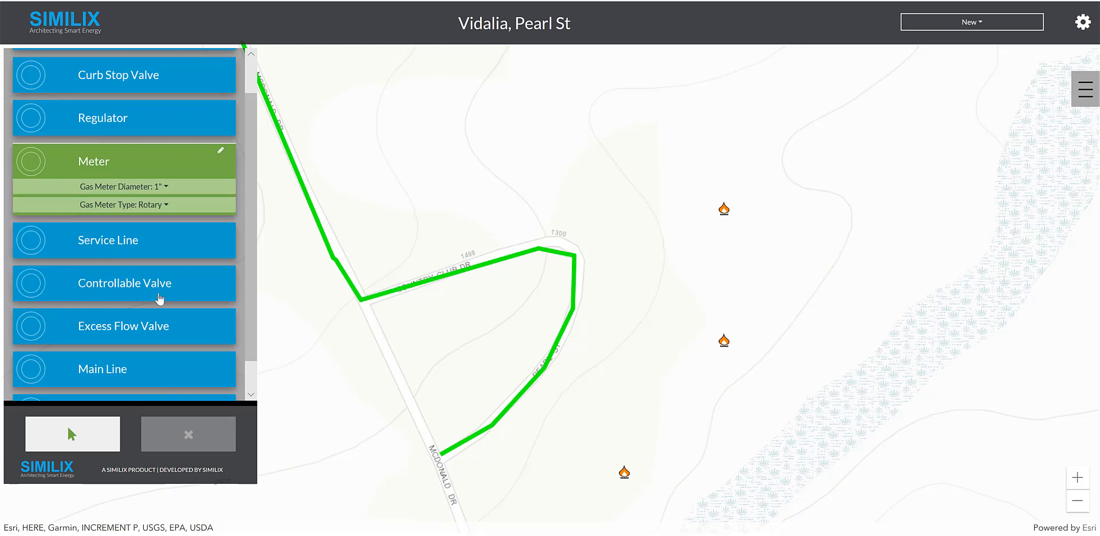
{"action": "left_click", "coordinate": [716, 211]}
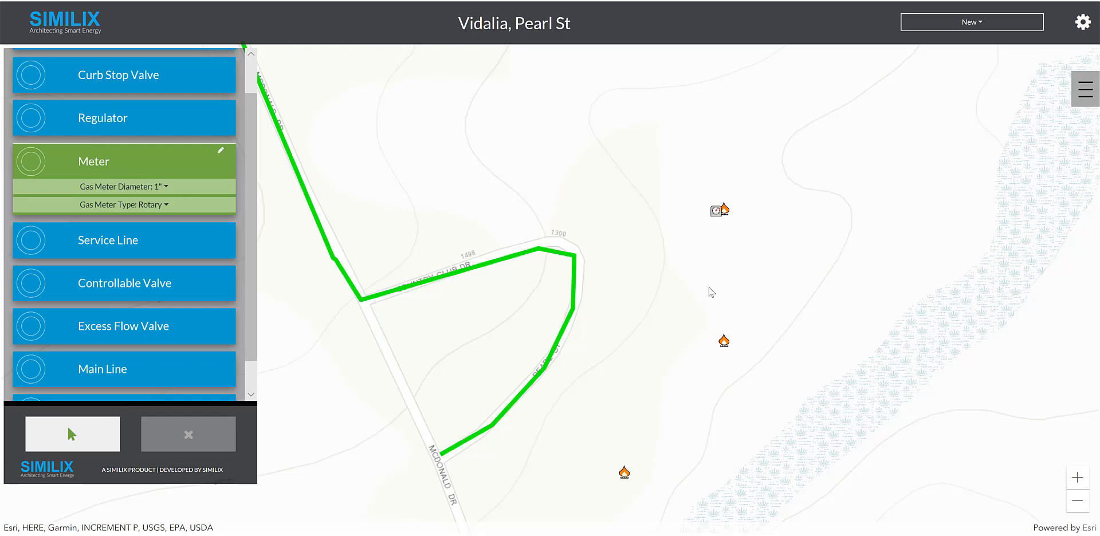
{"action": "left_click", "coordinate": [716, 342]}
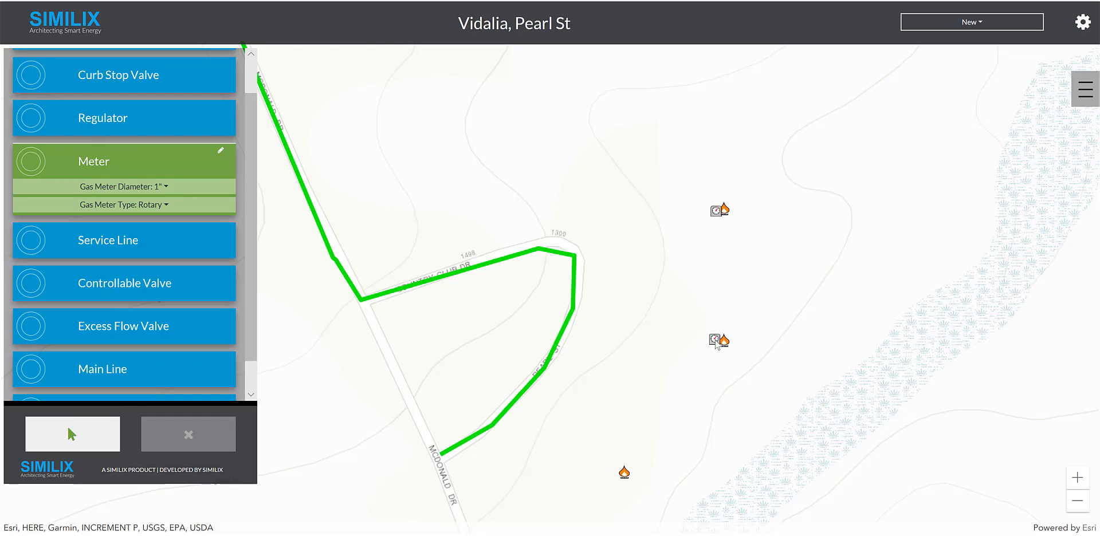
{"action": "left_click", "coordinate": [619, 467]}
- Place three excess flow valves on the main line along the Pearl St curve
{"action": "left_click", "coordinate": [194, 339]}
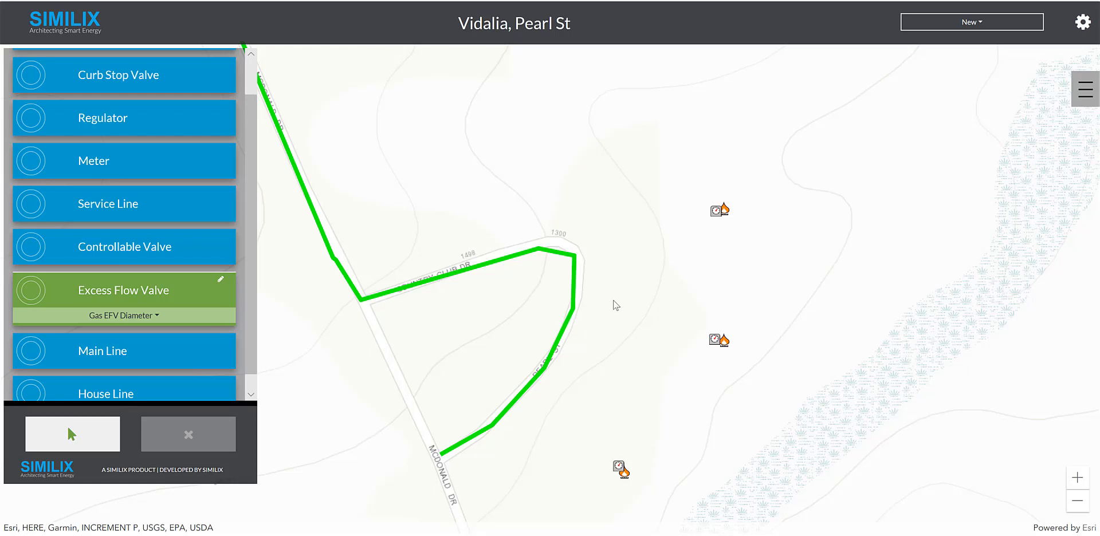
{"action": "left_click", "coordinate": [573, 257]}
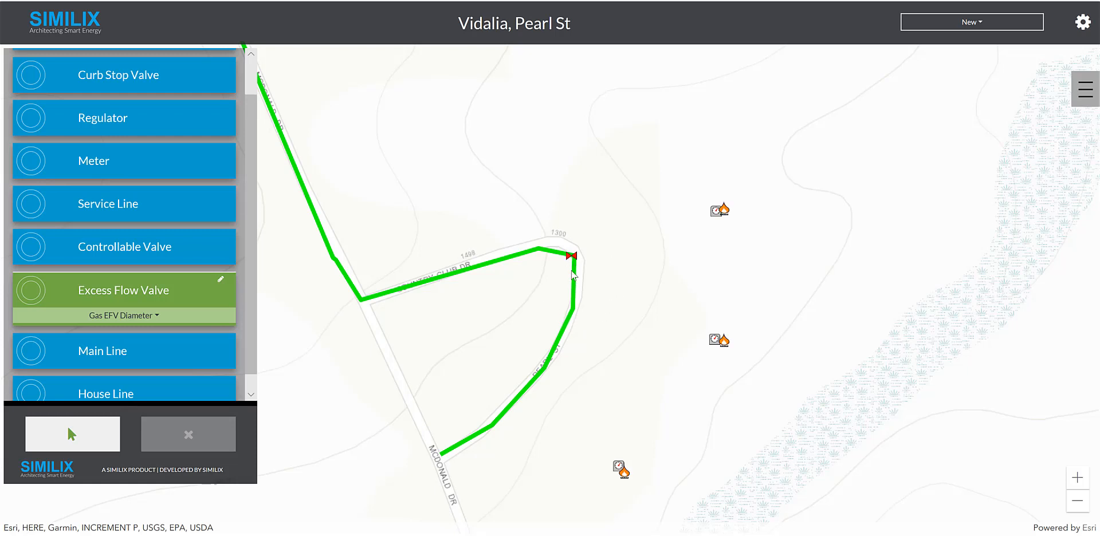
{"action": "left_click", "coordinate": [571, 317]}
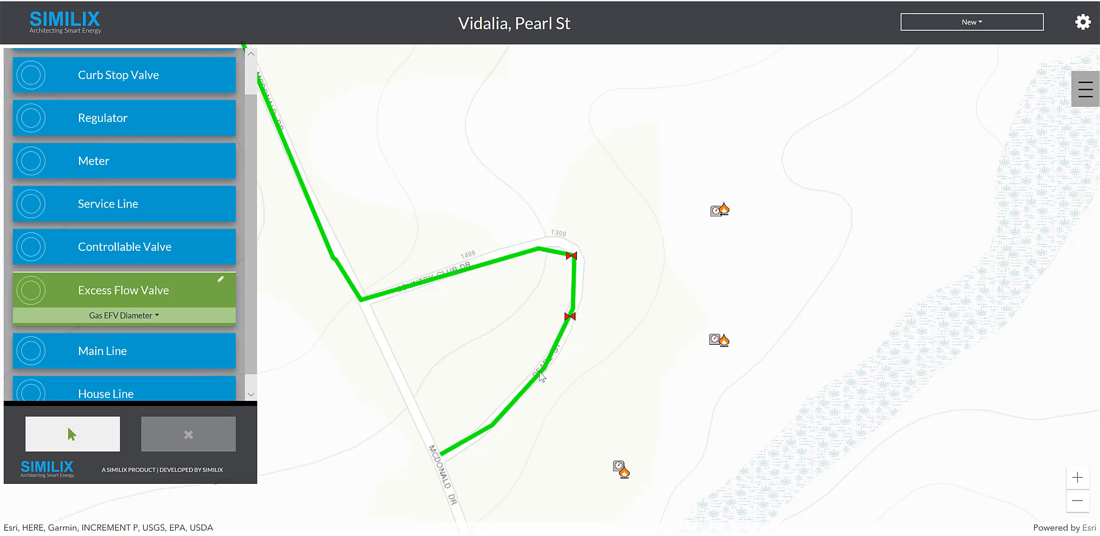
{"action": "left_click", "coordinate": [518, 400]}
- Place a regulator on the main-line side of each of the three meters
{"action": "left_click", "coordinate": [174, 135]}
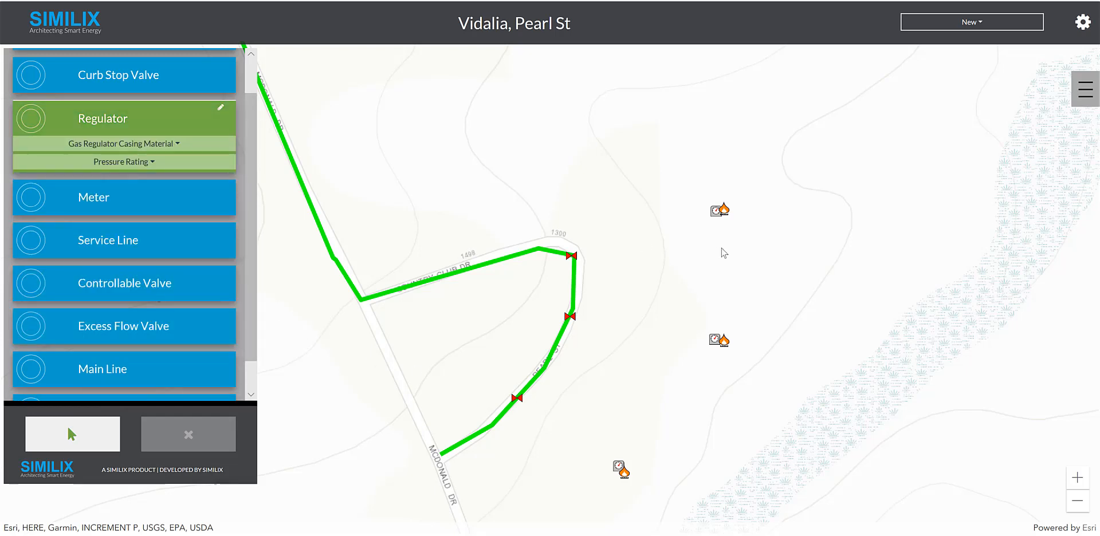
{"action": "left_click", "coordinate": [701, 213]}
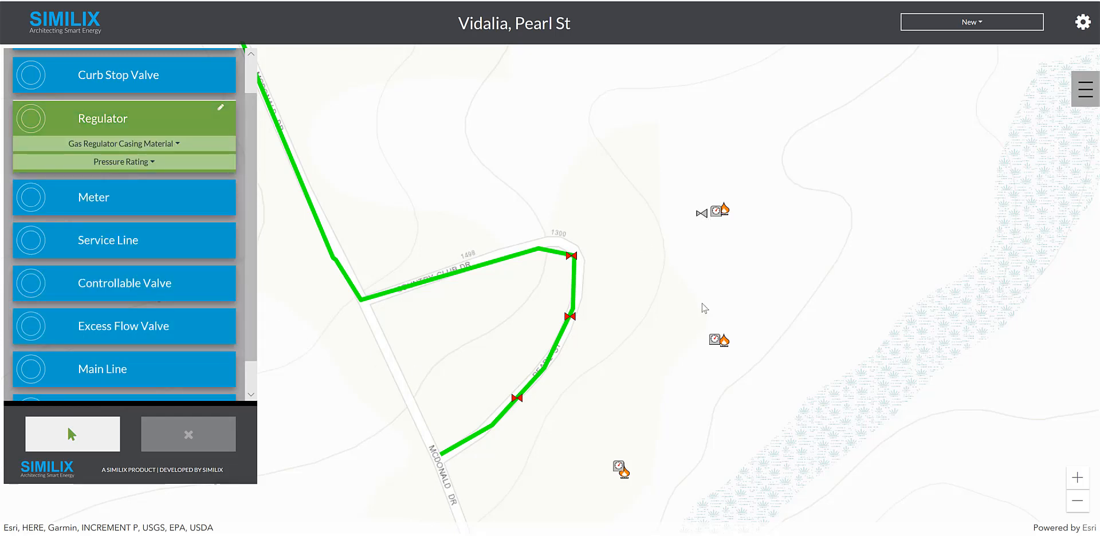
{"action": "left_click", "coordinate": [699, 335]}
- Place a controllable valve where the Pearl St main line ends at McDonald Dr, and a curb stop valve beside each excess flow valve
{"action": "left_click", "coordinate": [186, 294]}
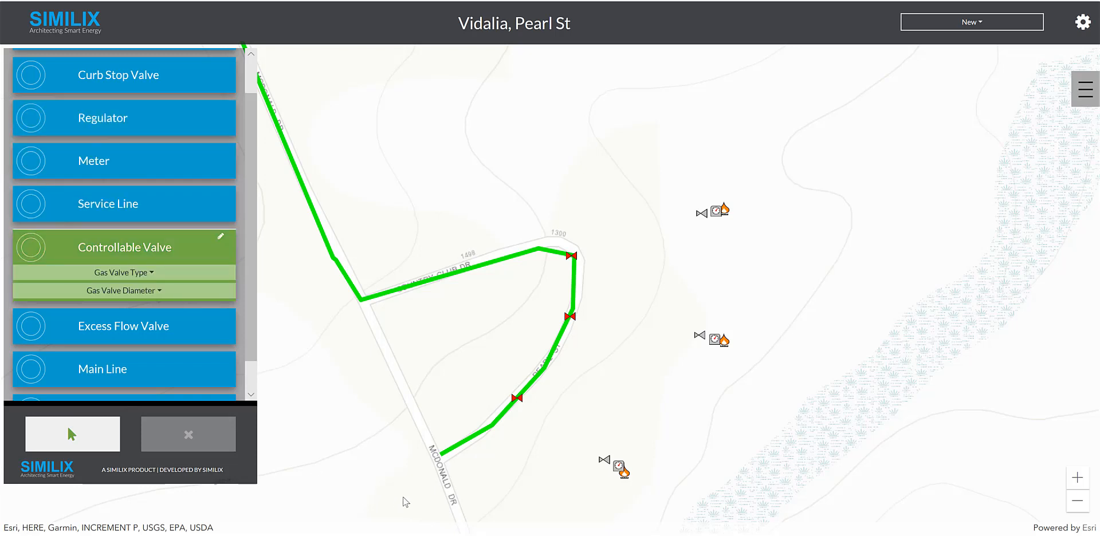
{"action": "left_click", "coordinate": [443, 456]}
{"action": "left_click", "coordinate": [170, 95]}
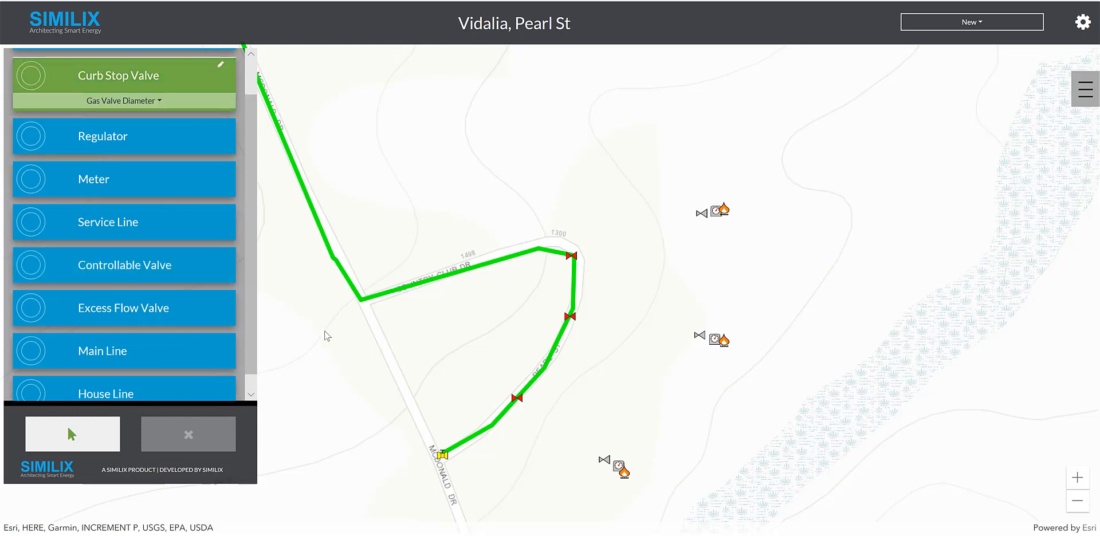
{"action": "left_click", "coordinate": [586, 253]}
{"action": "left_click", "coordinate": [584, 318]}
{"action": "left_click", "coordinate": [527, 404]}
- Draw a service line from each of the three curb stop valves to the regulator of its service point
{"action": "left_click", "coordinate": [181, 235]}
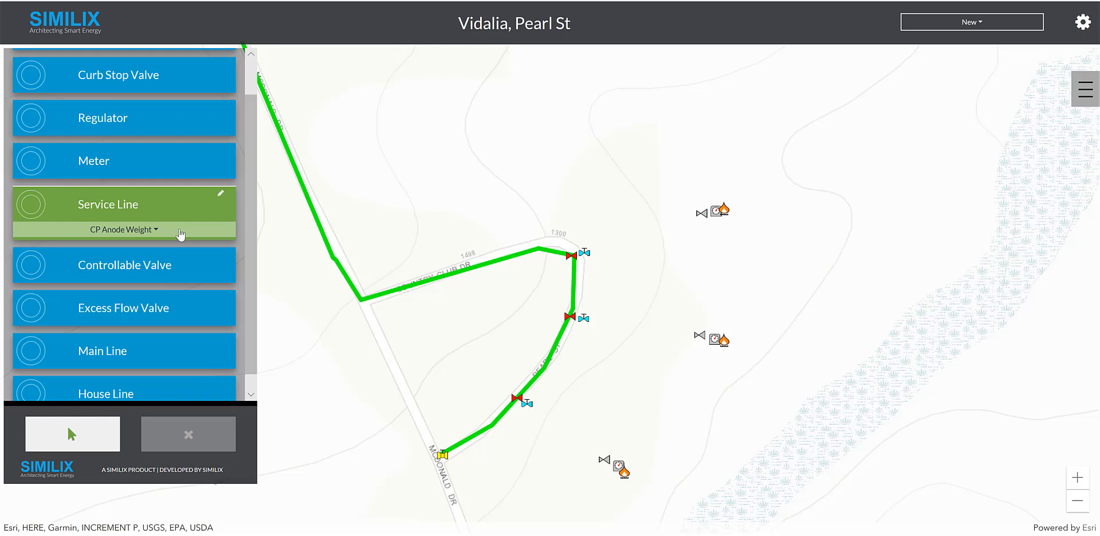
{"action": "left_click", "coordinate": [585, 251]}
{"action": "left_click", "coordinate": [701, 213]}
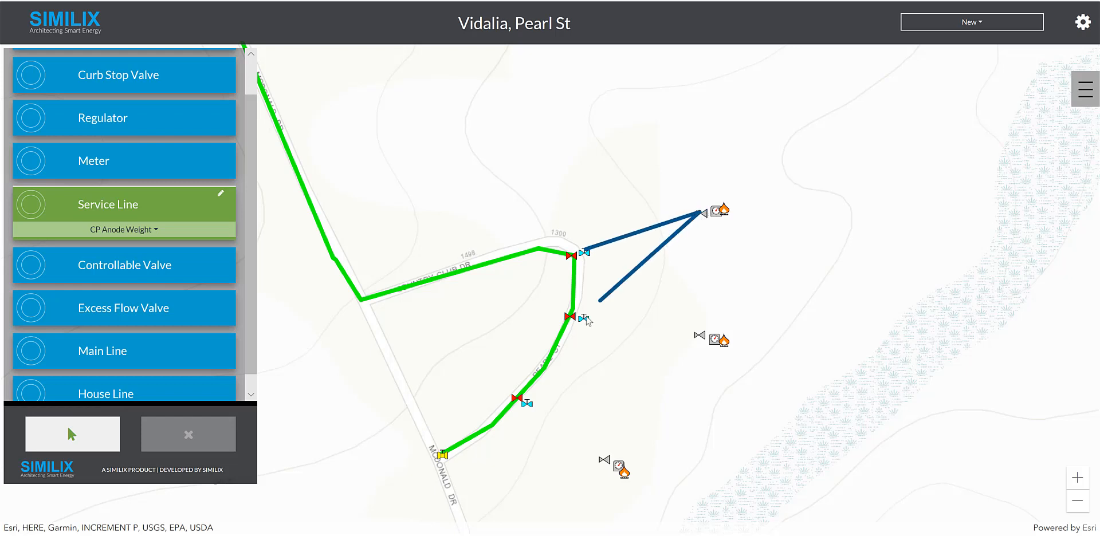
{"action": "double_click", "coordinate": [706, 221]}
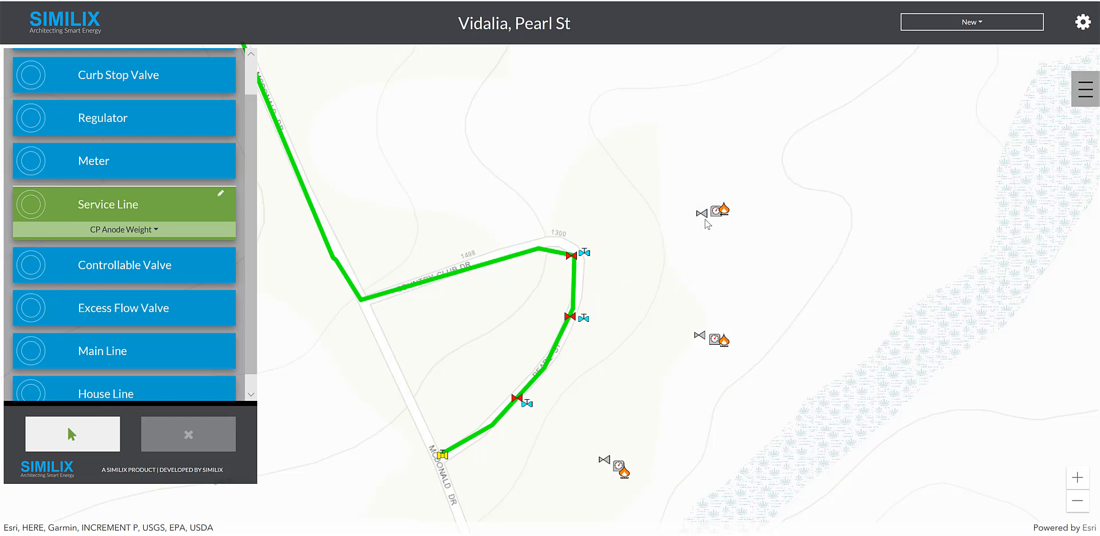
{"action": "left_click", "coordinate": [582, 320]}
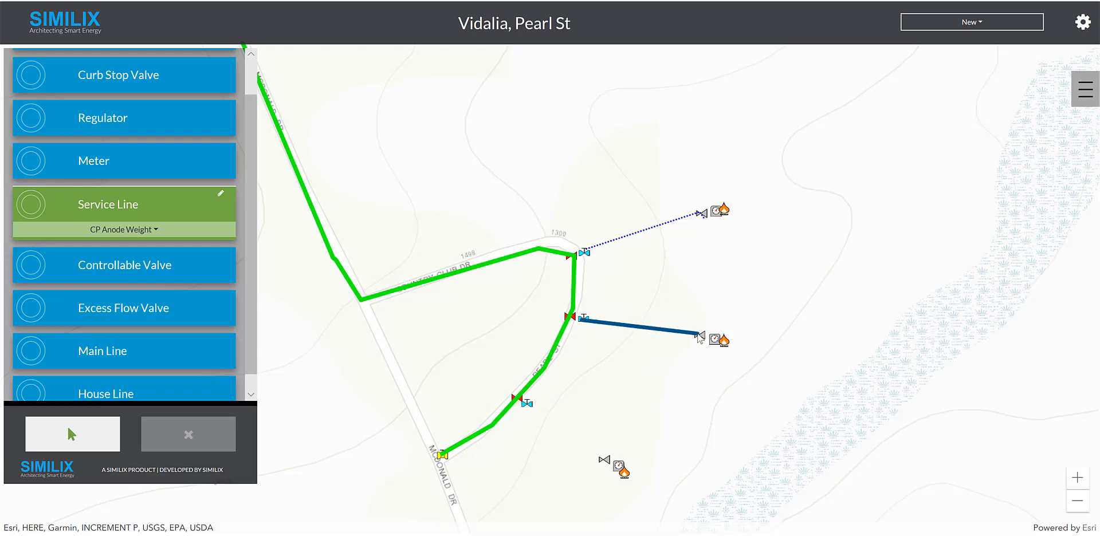
{"action": "double_click", "coordinate": [698, 335]}
{"action": "left_click", "coordinate": [528, 406]}
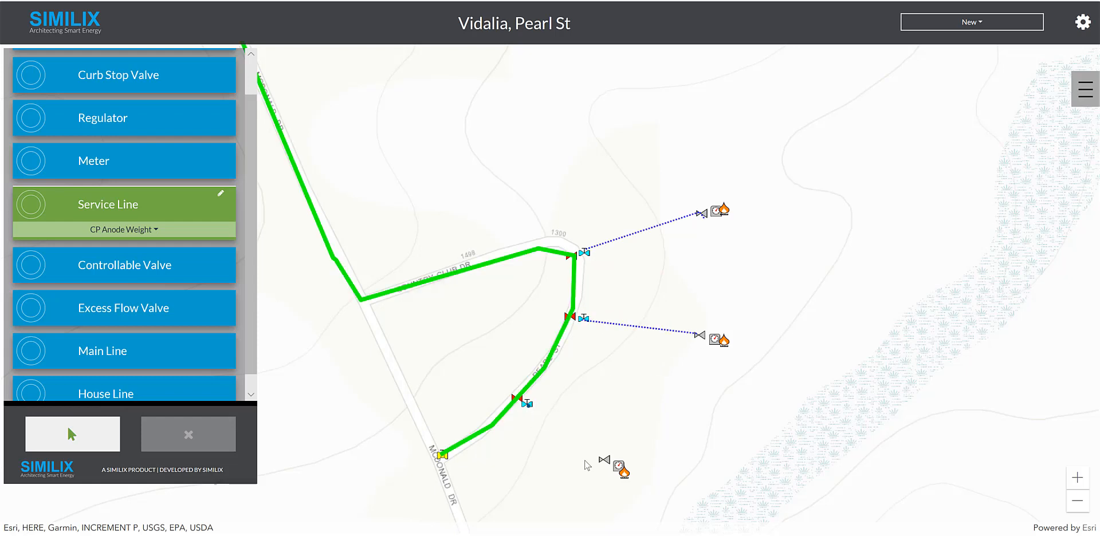
{"action": "double_click", "coordinate": [603, 462]}
{"action": "left_click", "coordinate": [106, 448]}
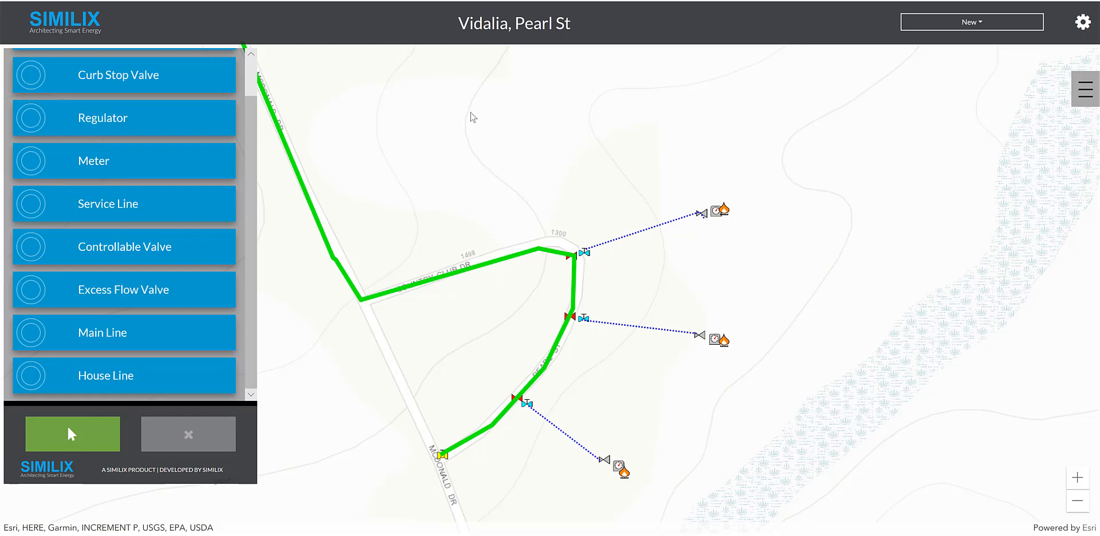
- Set the status of the Vidalia, Pearl St sketch to In Progress
{"action": "left_click", "coordinate": [981, 24]}
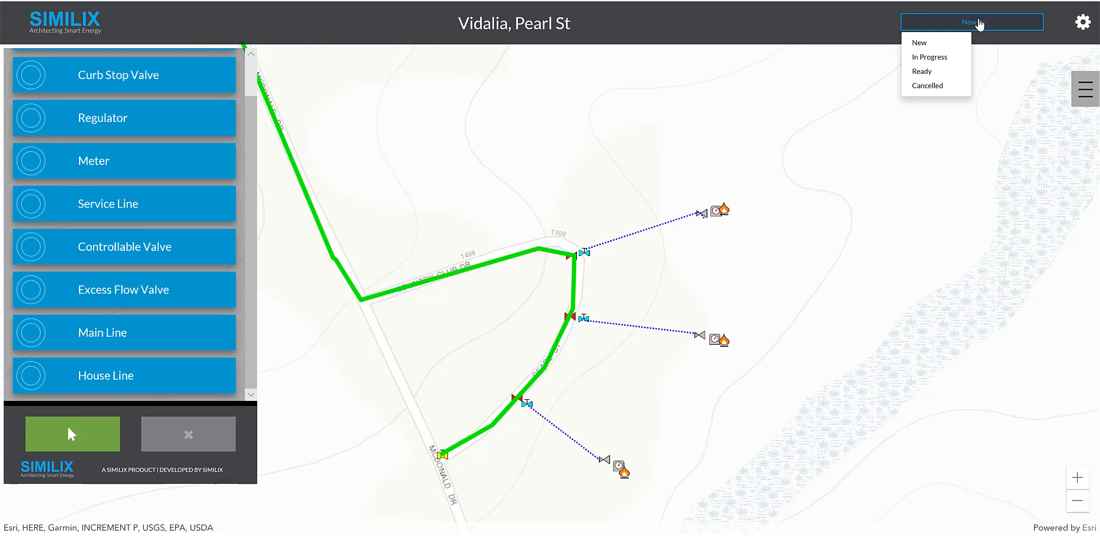
{"action": "left_click", "coordinate": [941, 59]}
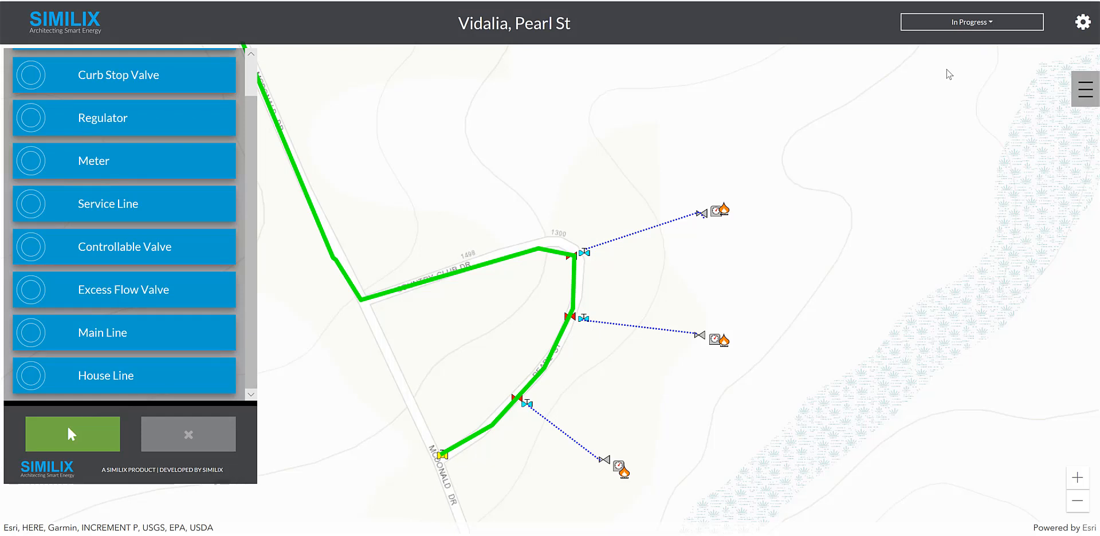
- Review the saved sketches for Lyons, Stewart Lane and Lyons, Magnolia Street, and return to Vidalia, Pearl St
{"action": "left_click", "coordinate": [1081, 98]}
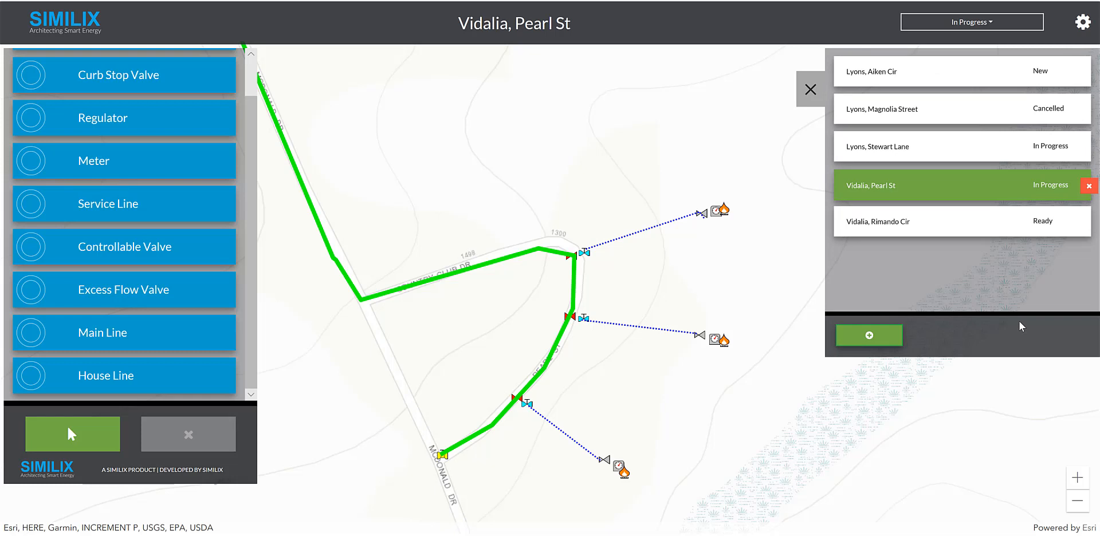
{"action": "left_click", "coordinate": [904, 162]}
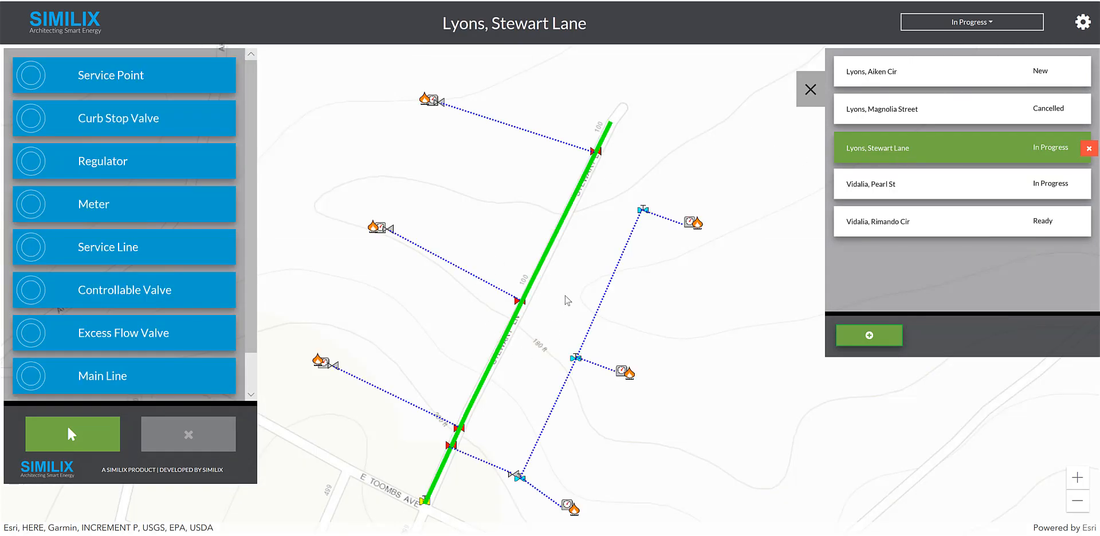
{"action": "left_click", "coordinate": [862, 121]}
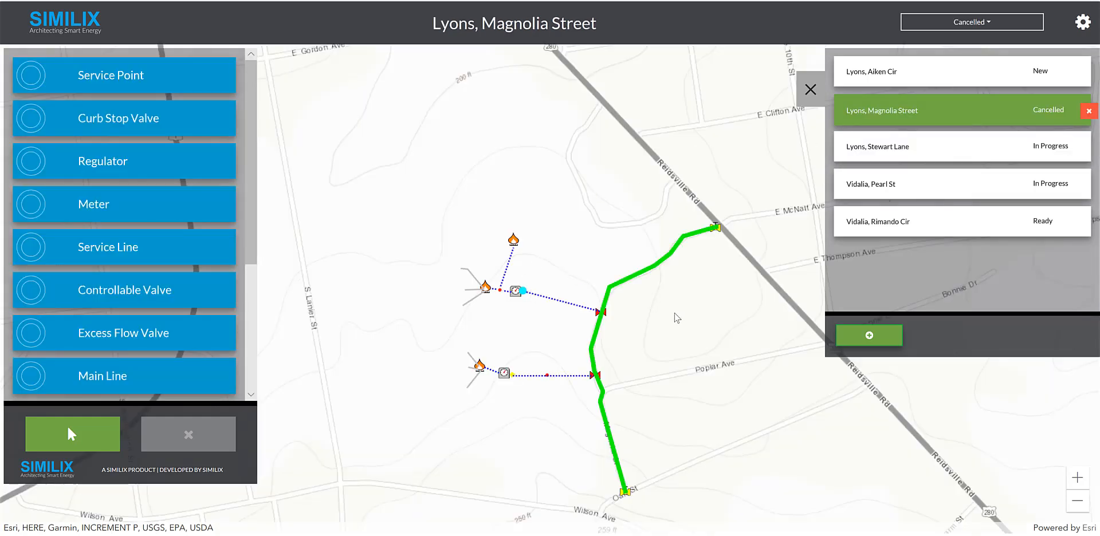
{"action": "left_click", "coordinate": [885, 196]}
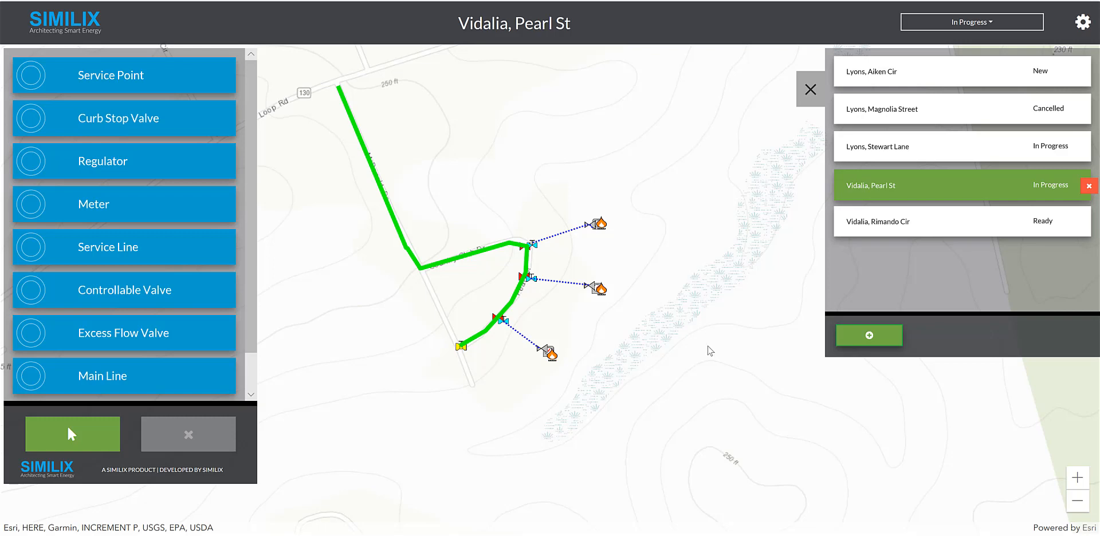
- Delete the regulator and the curb stop valve at the two ends of the southernmost service line
{"action": "scroll", "coordinate": [619, 351], "scroll_direction": "up", "scroll_amount": 1}
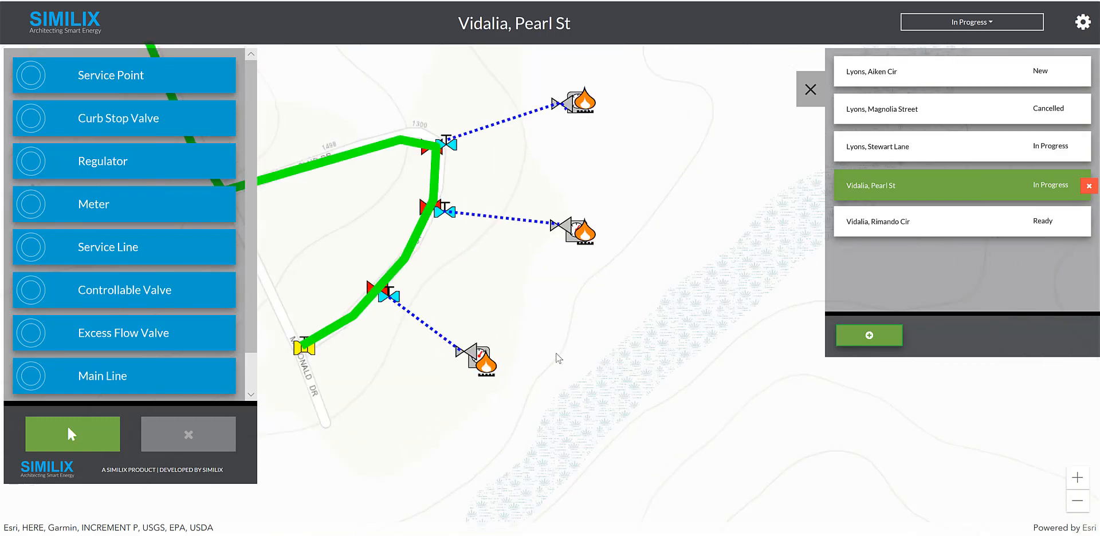
{"action": "scroll", "coordinate": [525, 335], "scroll_direction": "up", "scroll_amount": 1}
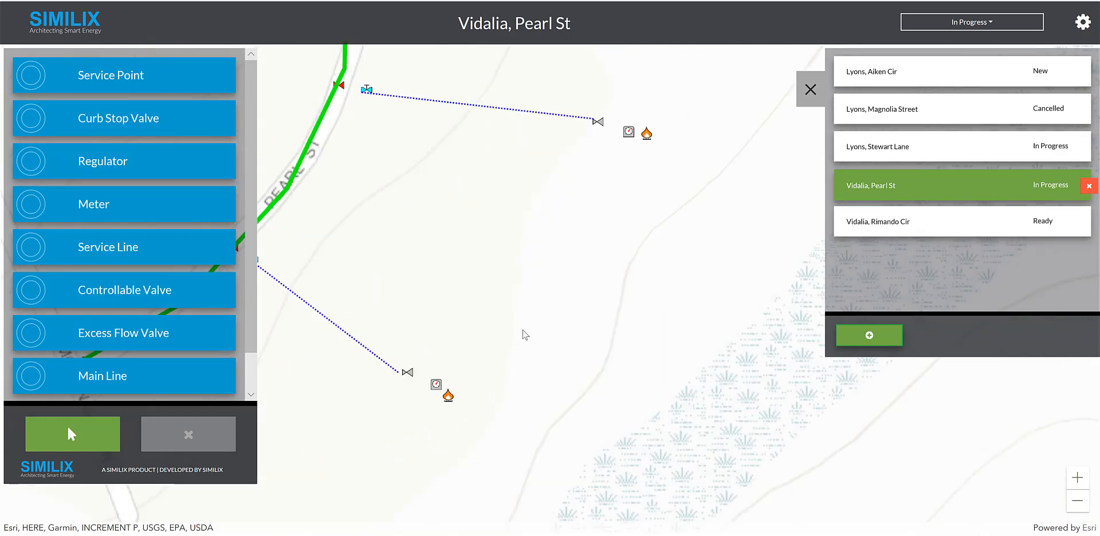
{"action": "left_click_drag", "start_coordinate": [523, 331], "coordinate": [697, 349]}
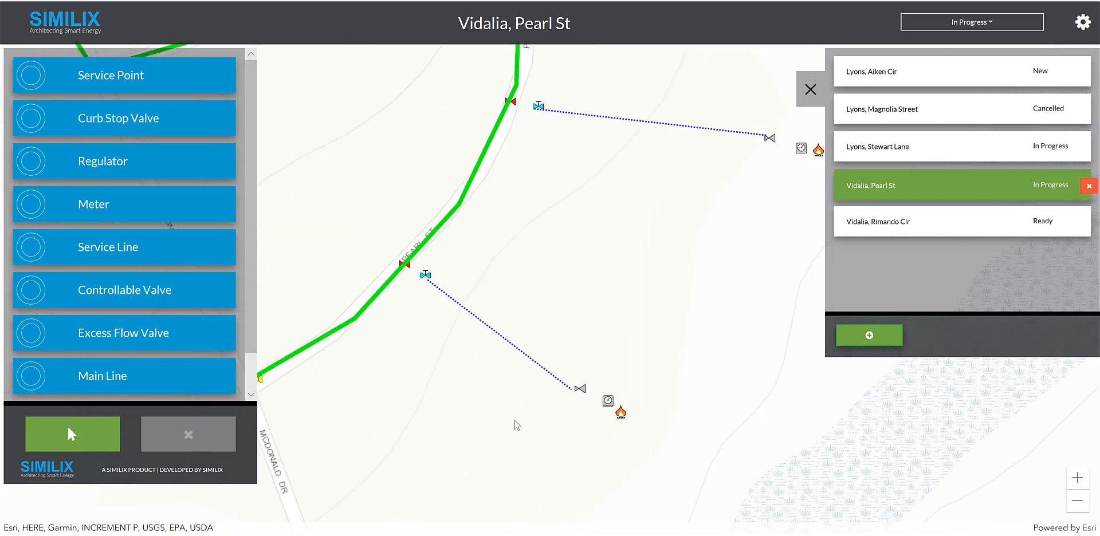
{"action": "left_click", "coordinate": [583, 398]}
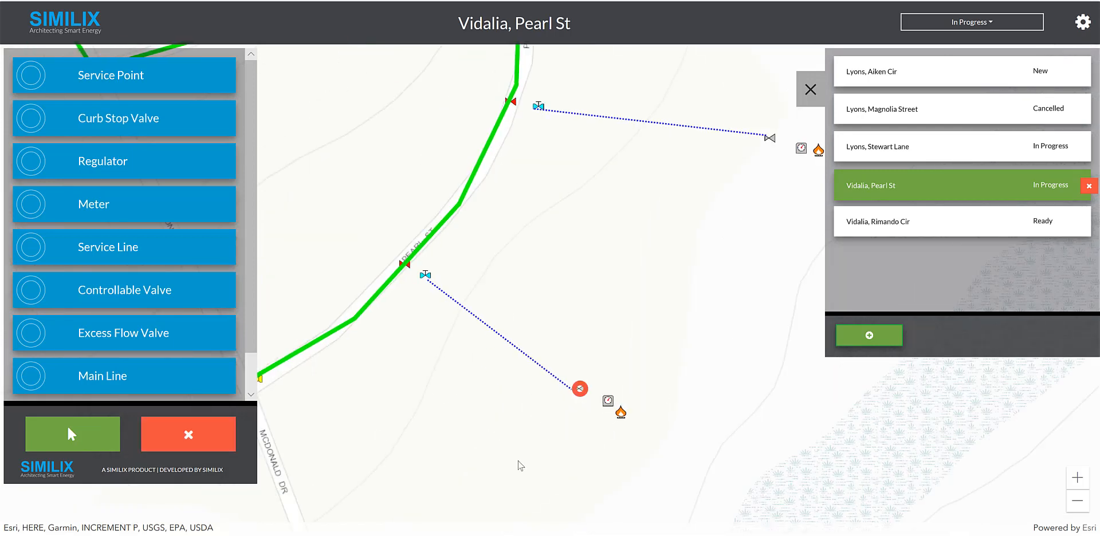
{"action": "left_click", "coordinate": [213, 447]}
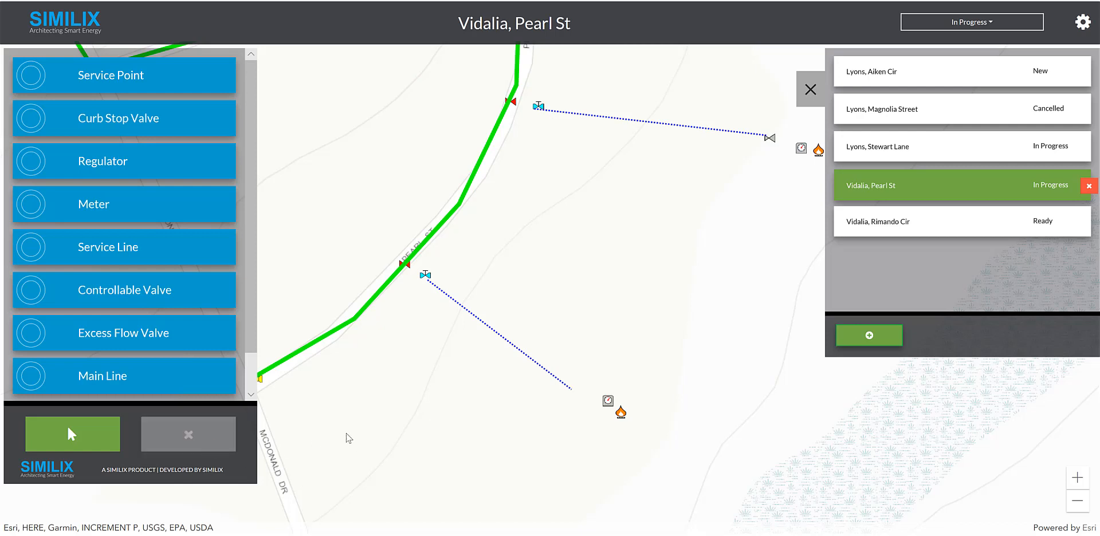
{"action": "left_click", "coordinate": [427, 277]}
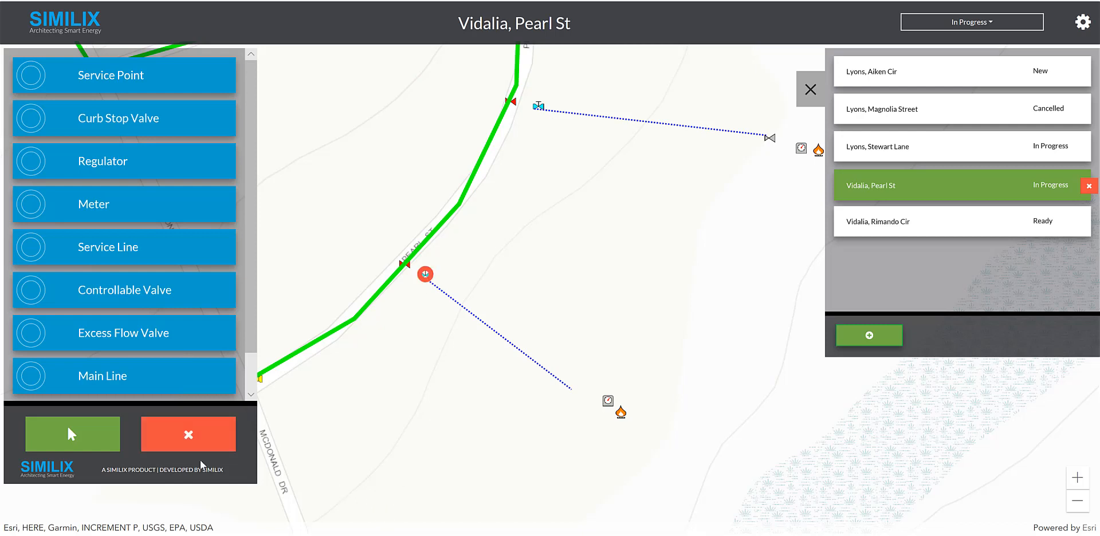
{"action": "left_click", "coordinate": [219, 446]}
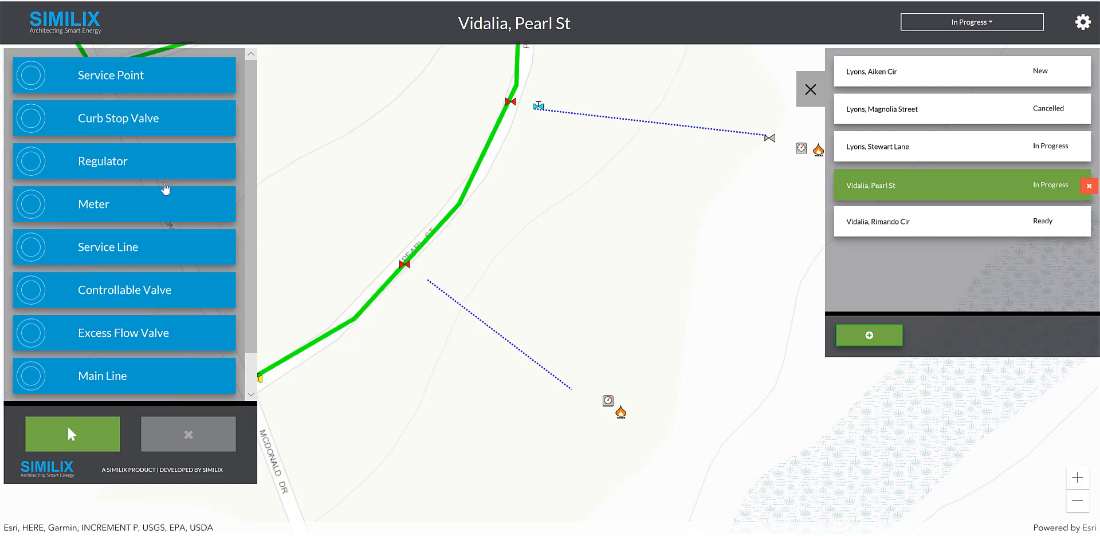
- Place a curb stop valve midway along the southernmost service line and another near the regulator on the middle service line
{"action": "left_click", "coordinate": [156, 133]}
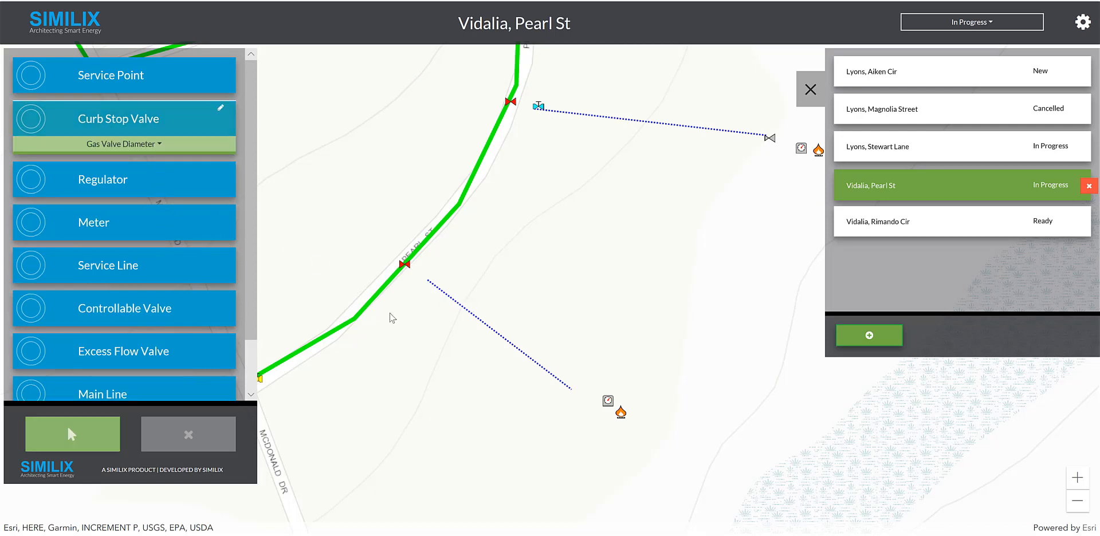
{"action": "left_click", "coordinate": [510, 343]}
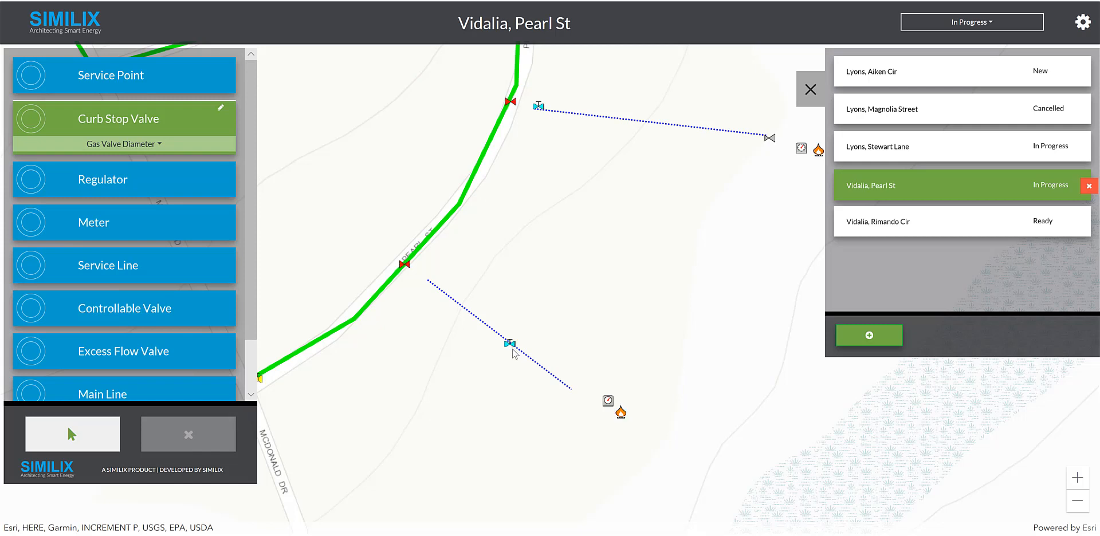
{"action": "left_click", "coordinate": [746, 133]}
- Set the status of the Vidalia, Pearl St sketch to Ready
{"action": "left_click", "coordinate": [984, 25]}
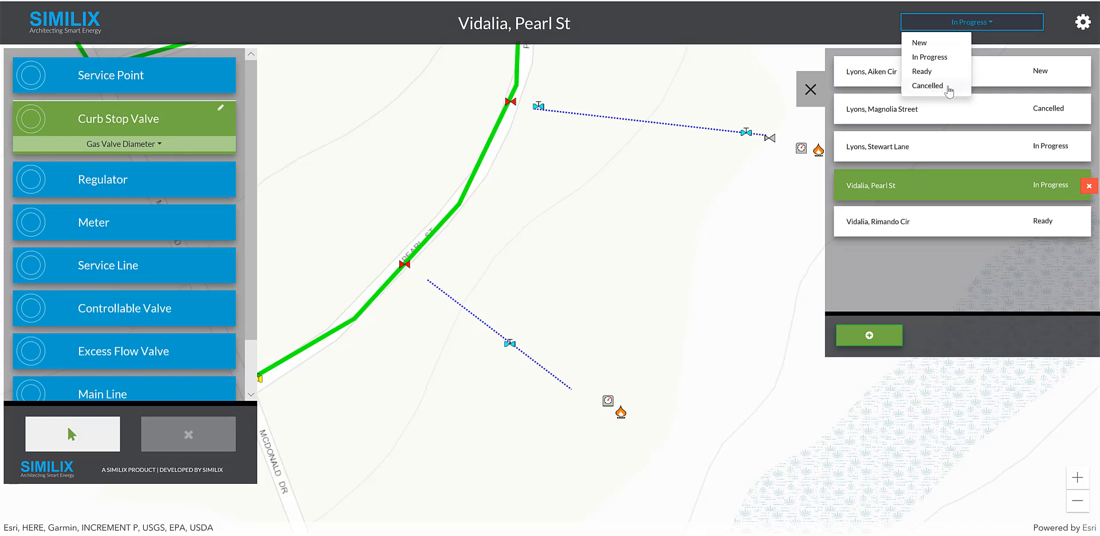
{"action": "left_click", "coordinate": [933, 73]}
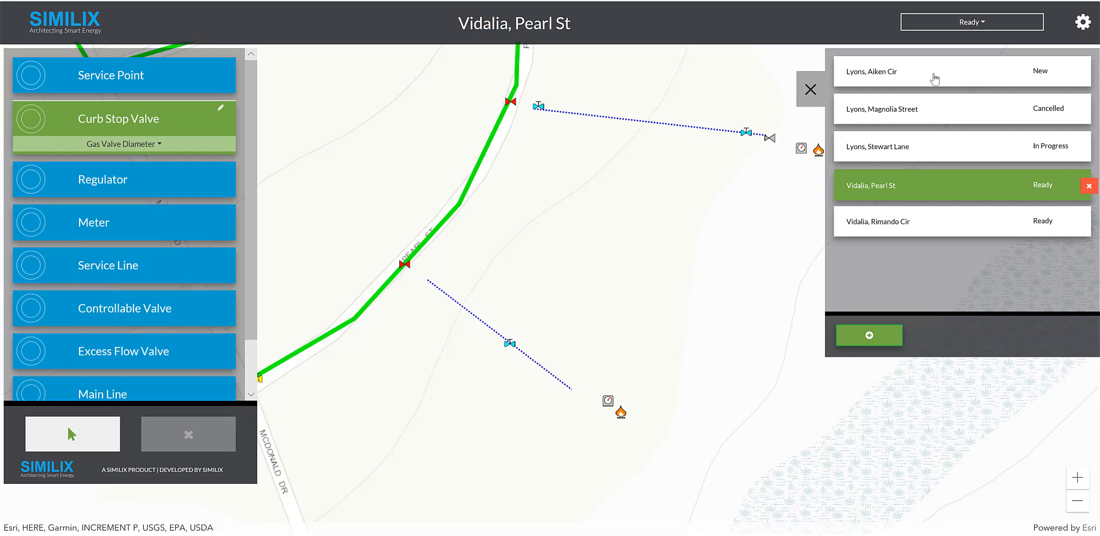
- Open the administration page and load the Standard Extension sketch type
{"action": "left_click", "coordinate": [1082, 30]}
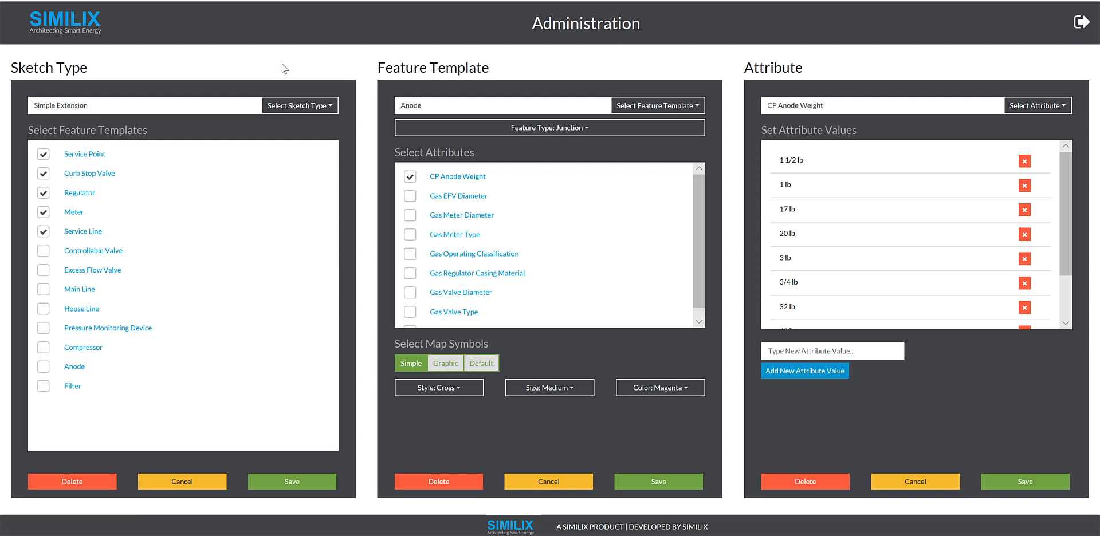
{"action": "left_click", "coordinate": [271, 105]}
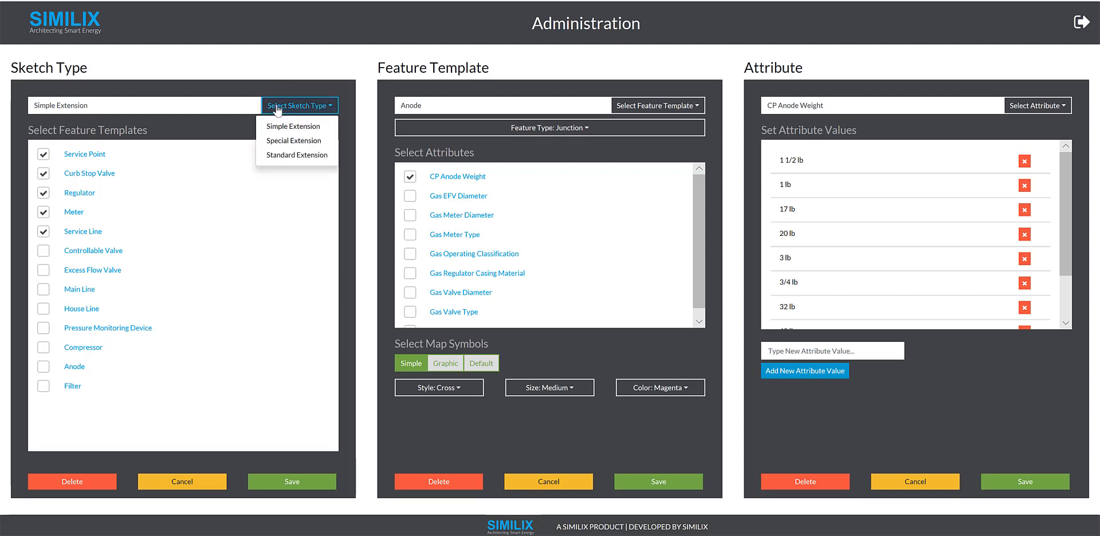
{"action": "left_click", "coordinate": [295, 187]}
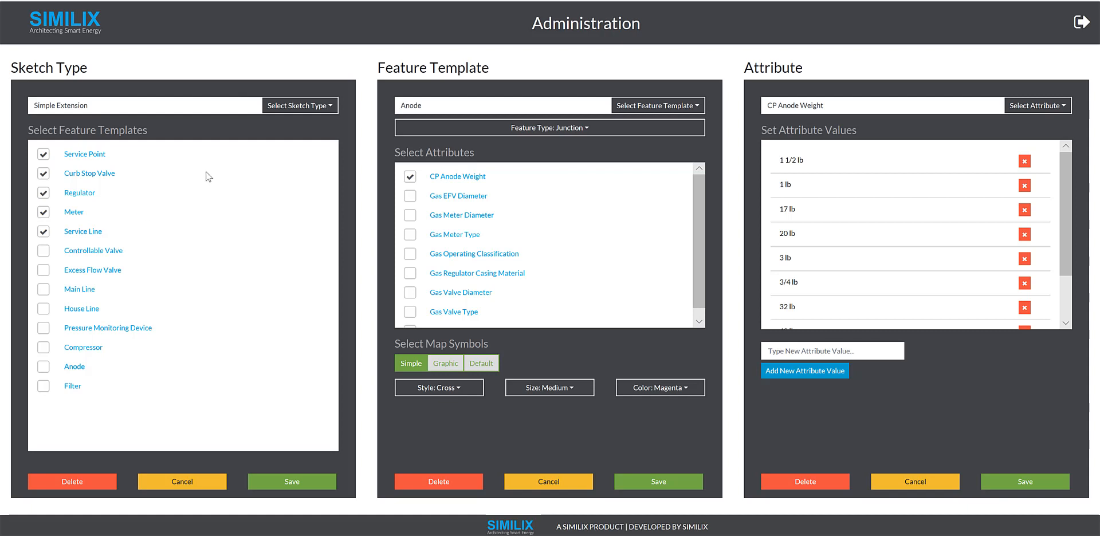
{"action": "left_click", "coordinate": [273, 111]}
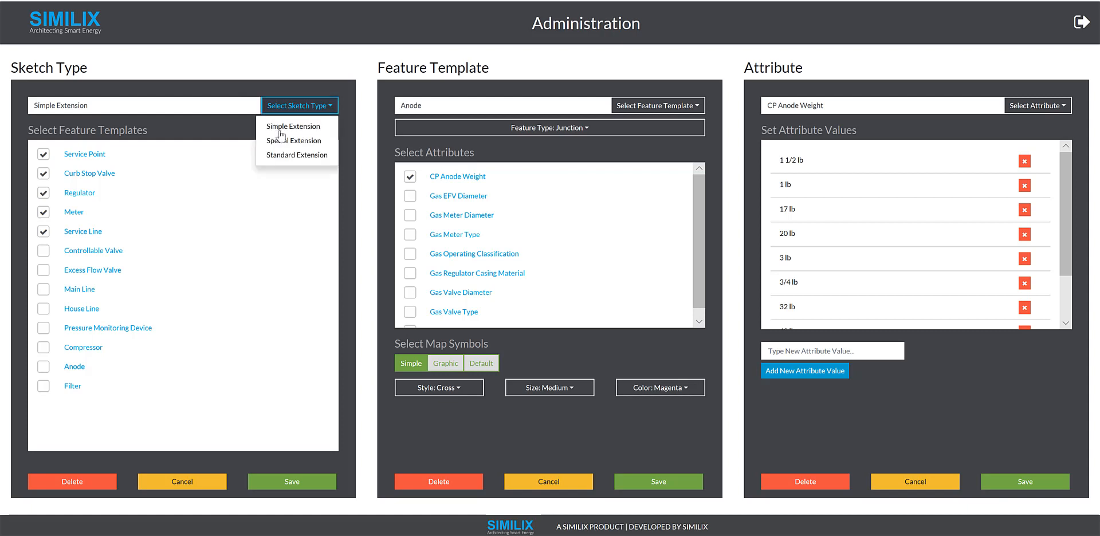
{"action": "left_click", "coordinate": [291, 164]}
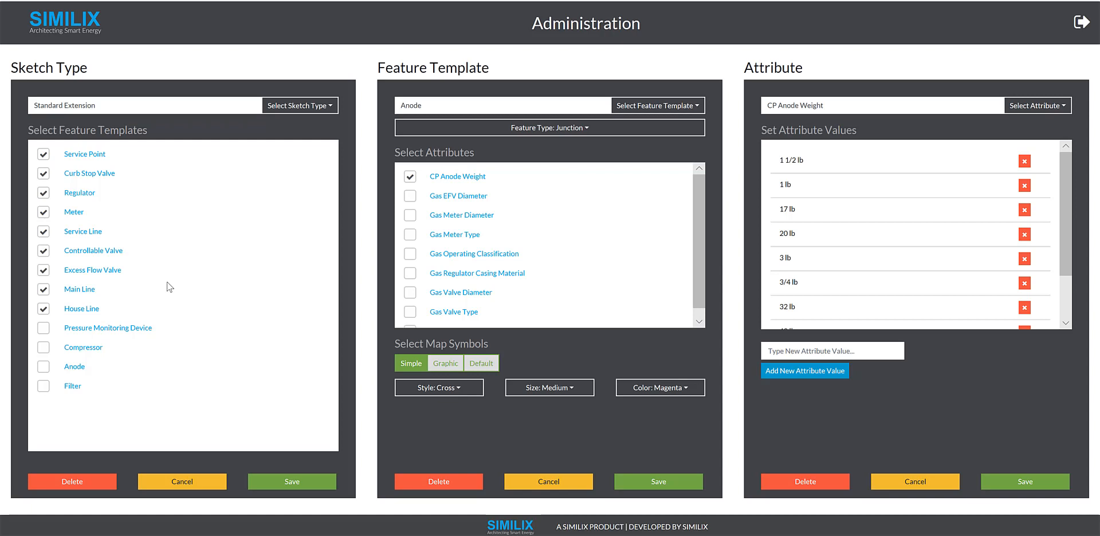
- Load the Controllable Valve template and add the value Plastic to the Gas Regulator Casing Material attribute
{"action": "left_click", "coordinate": [115, 253]}
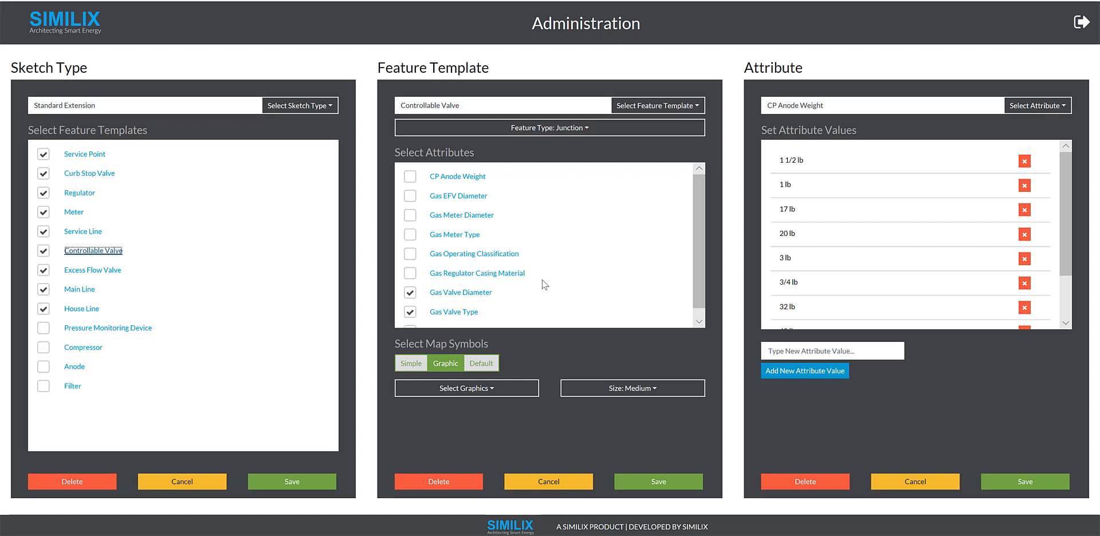
{"action": "left_click", "coordinate": [508, 275]}
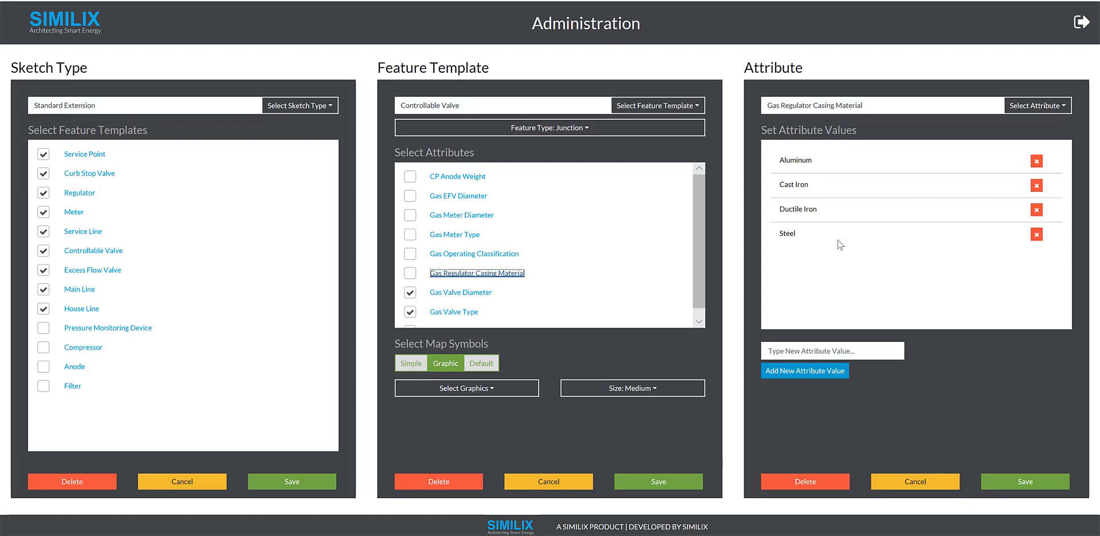
{"action": "left_click", "coordinate": [834, 346]}
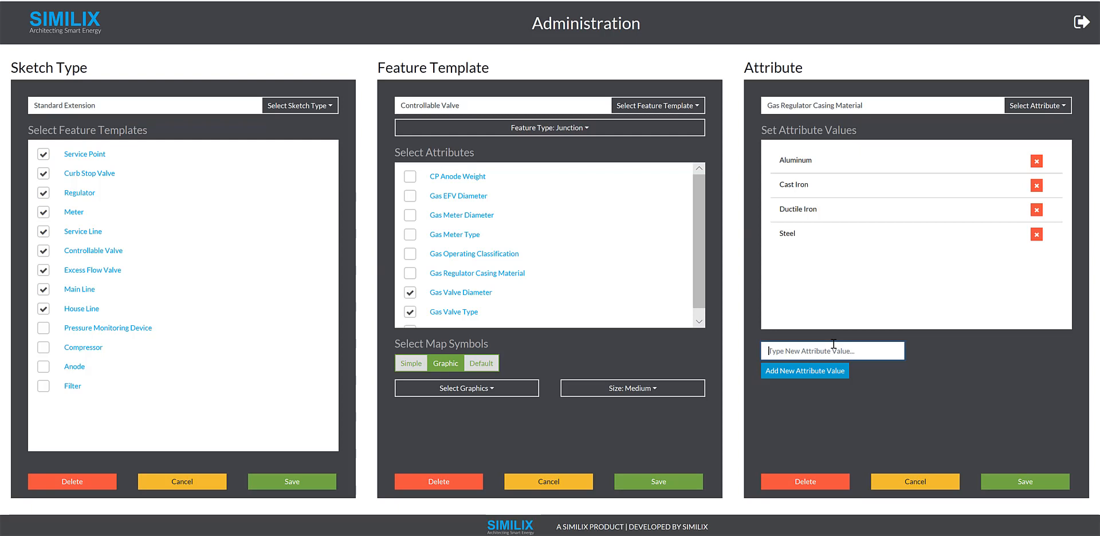
{"action": "type", "text": "Plastic"}
{"action": "left_click", "coordinate": [793, 372]}
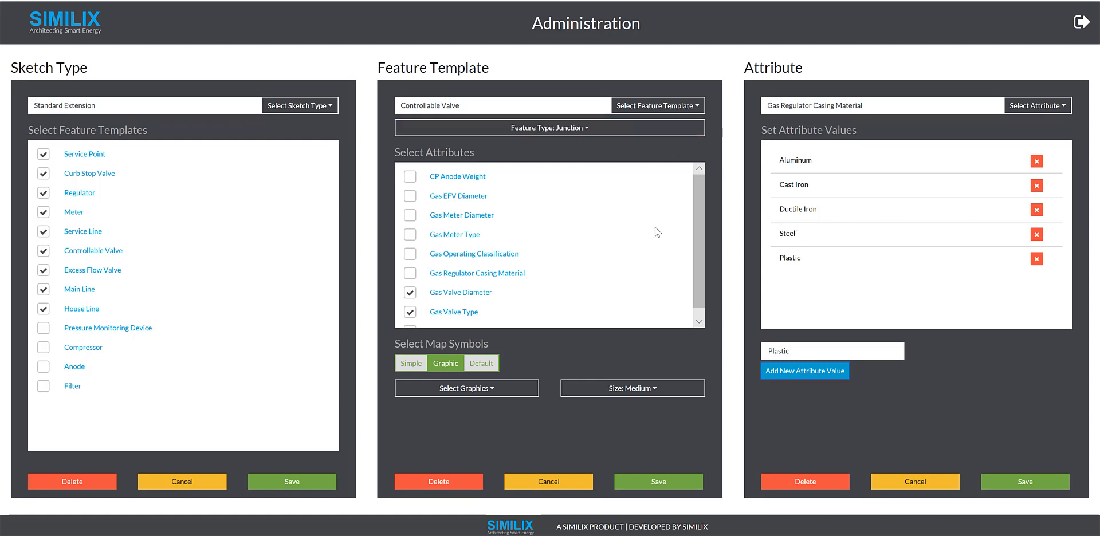
- Start a new Device feature template named Special Valve with the Gas Valve Type and Gas Valve Diameter attributes
{"action": "left_click", "coordinate": [682, 113]}
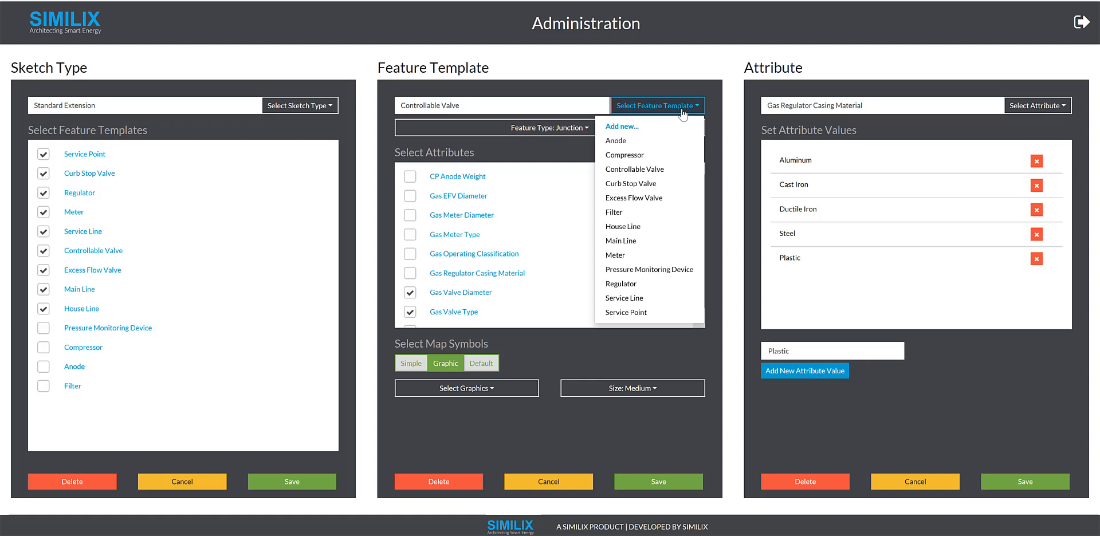
{"action": "left_click", "coordinate": [634, 131]}
{"action": "left_click", "coordinate": [532, 108]}
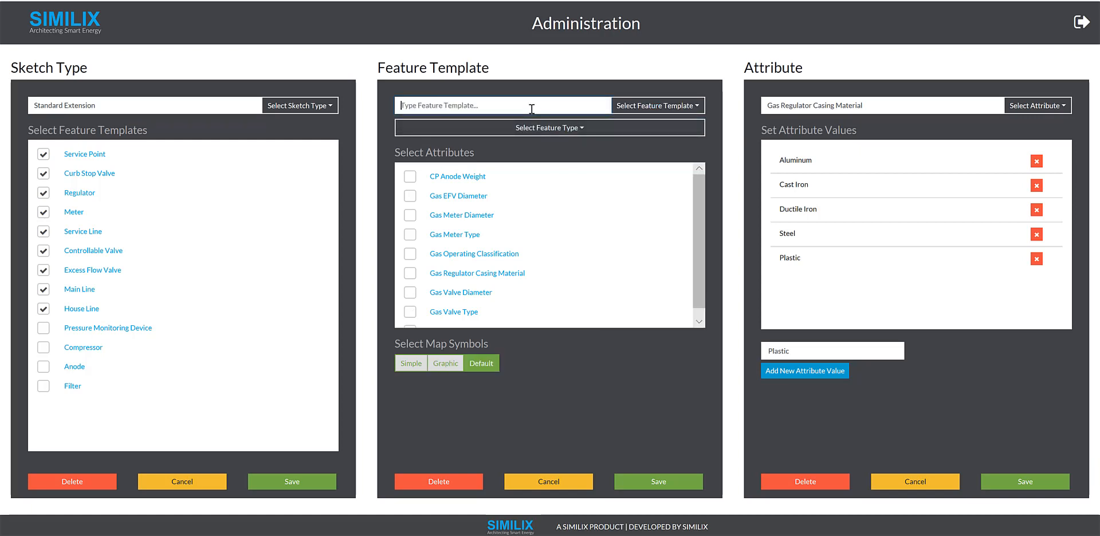
{"action": "type", "text": "Special"}
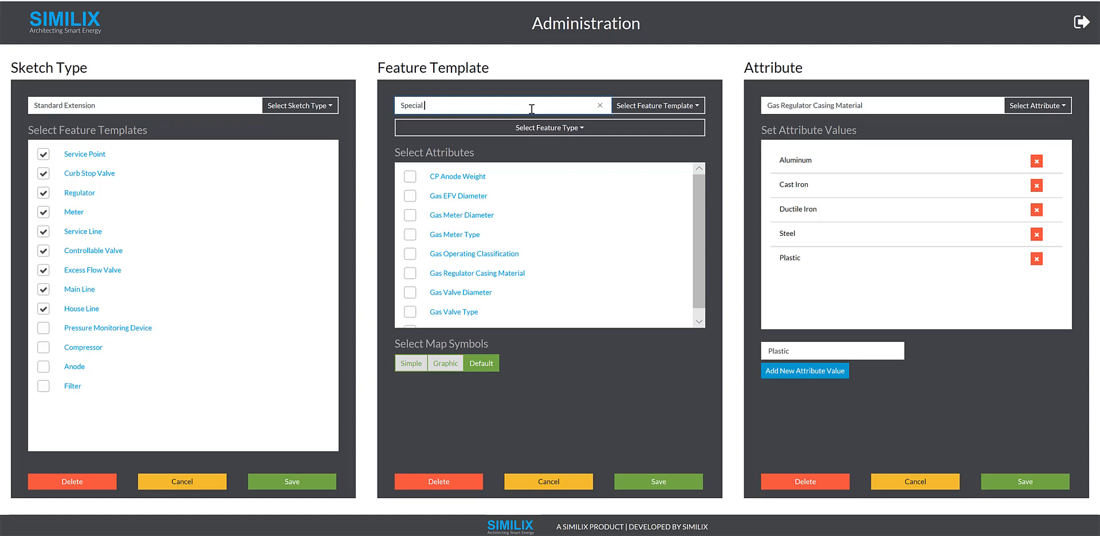
{"action": "type", "text": " Valve"}
{"action": "left_click", "coordinate": [561, 131]}
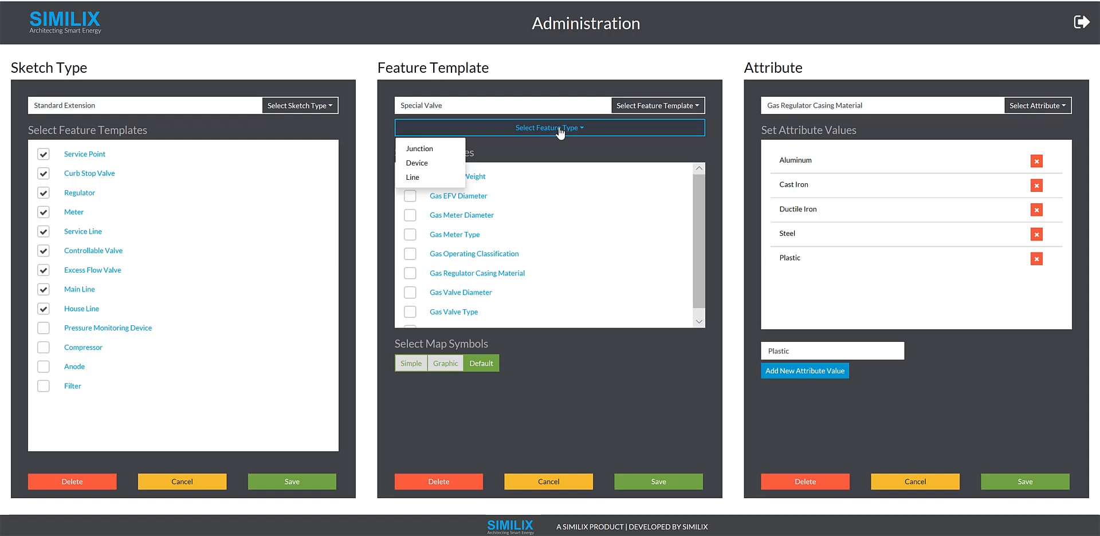
{"action": "left_click", "coordinate": [429, 164]}
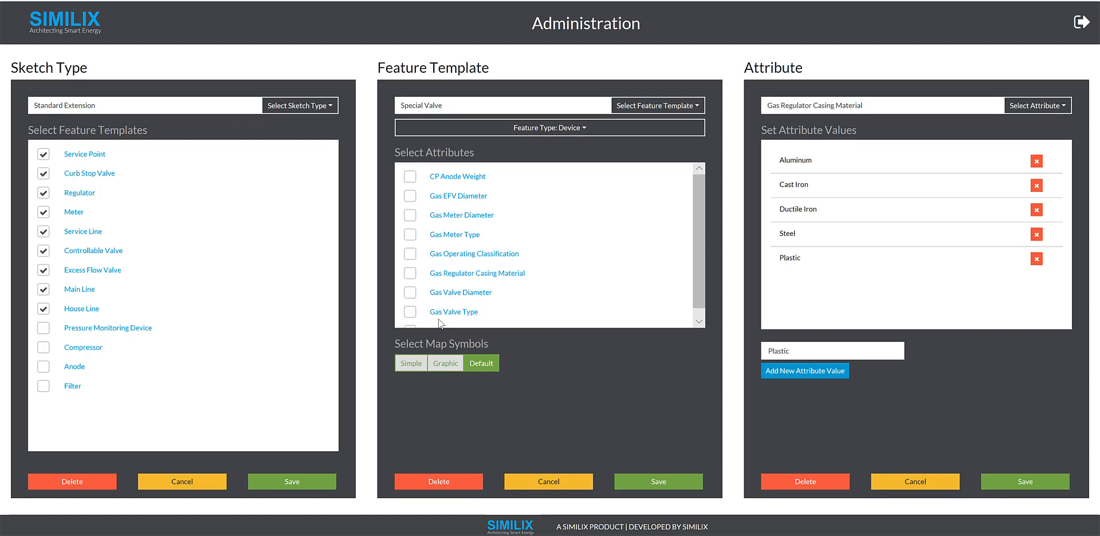
{"action": "left_click", "coordinate": [412, 313]}
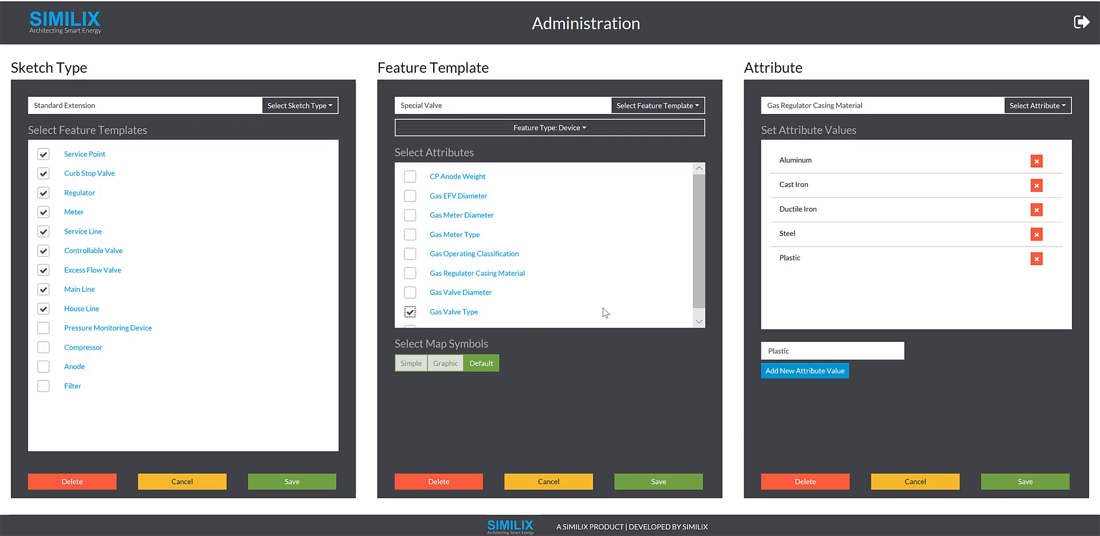
{"action": "left_click", "coordinate": [410, 293]}
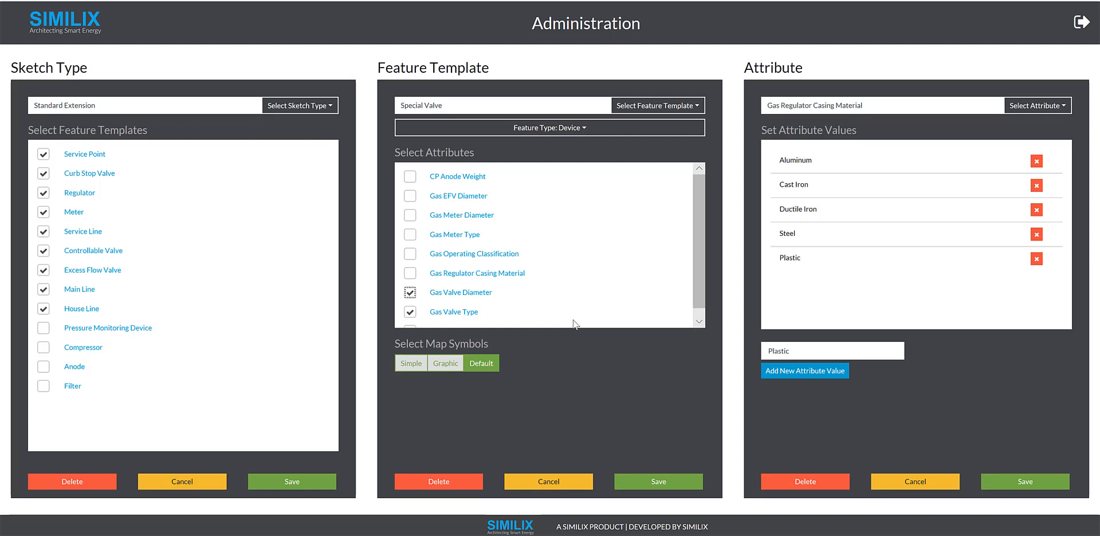
- Give the Special Valve template a Simple map symbol with Circle style, Large size and Green color, and save the template
{"action": "left_click", "coordinate": [411, 365]}
{"action": "left_click", "coordinate": [460, 390]}
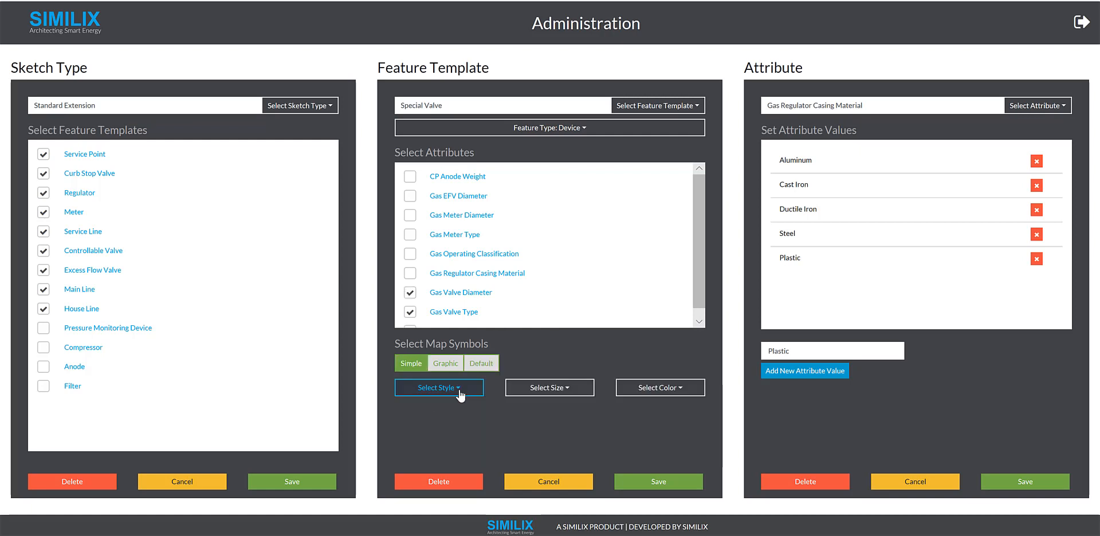
{"action": "left_click", "coordinate": [419, 410]}
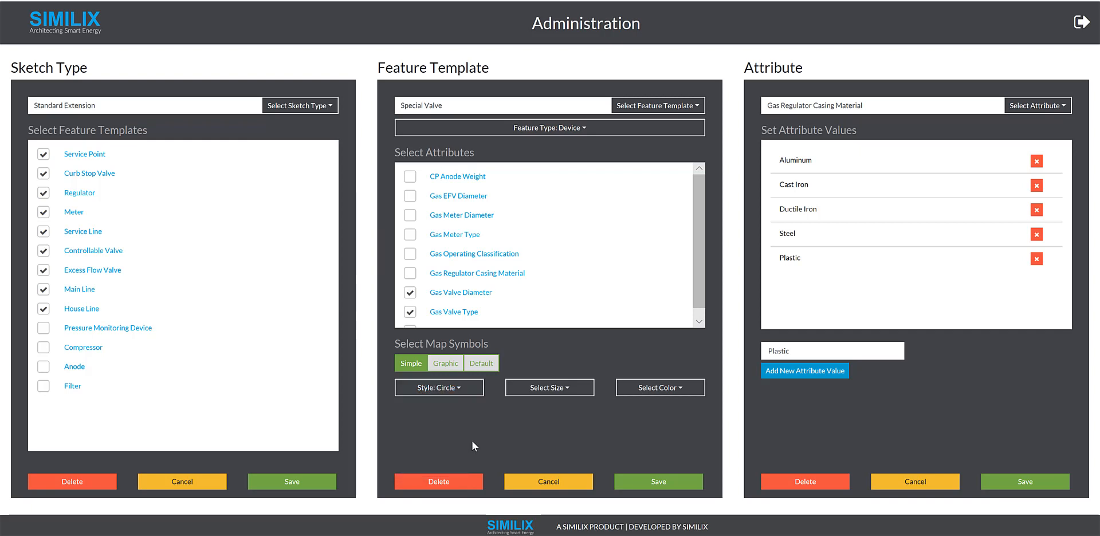
{"action": "left_click", "coordinate": [553, 388]}
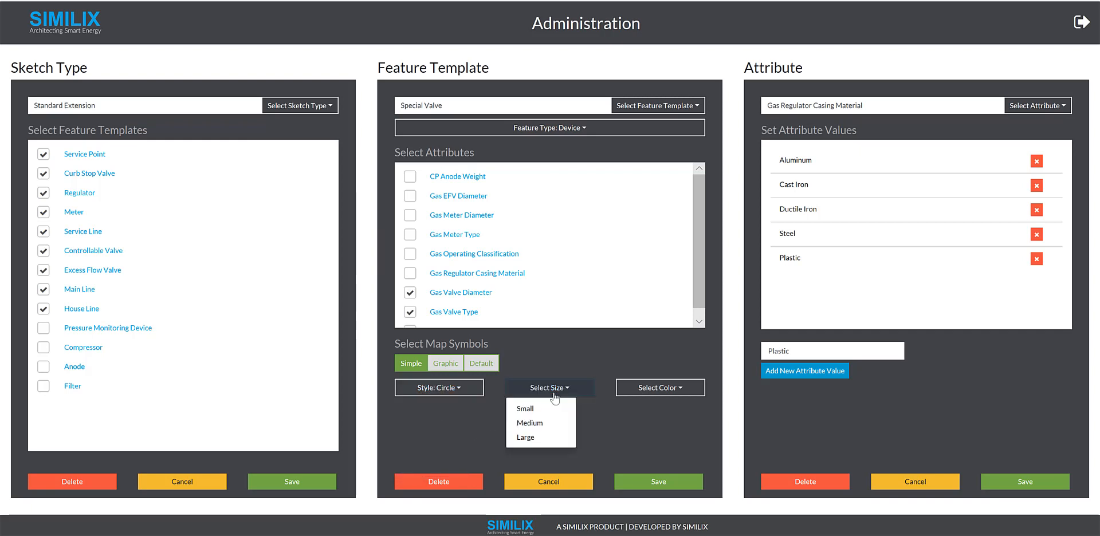
{"action": "left_click", "coordinate": [526, 438]}
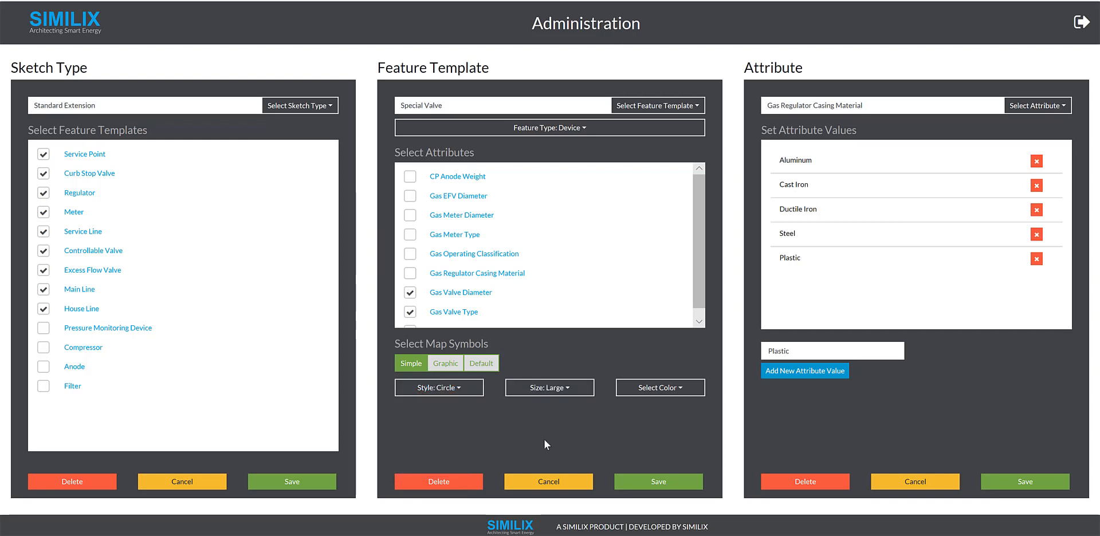
{"action": "left_click", "coordinate": [662, 393]}
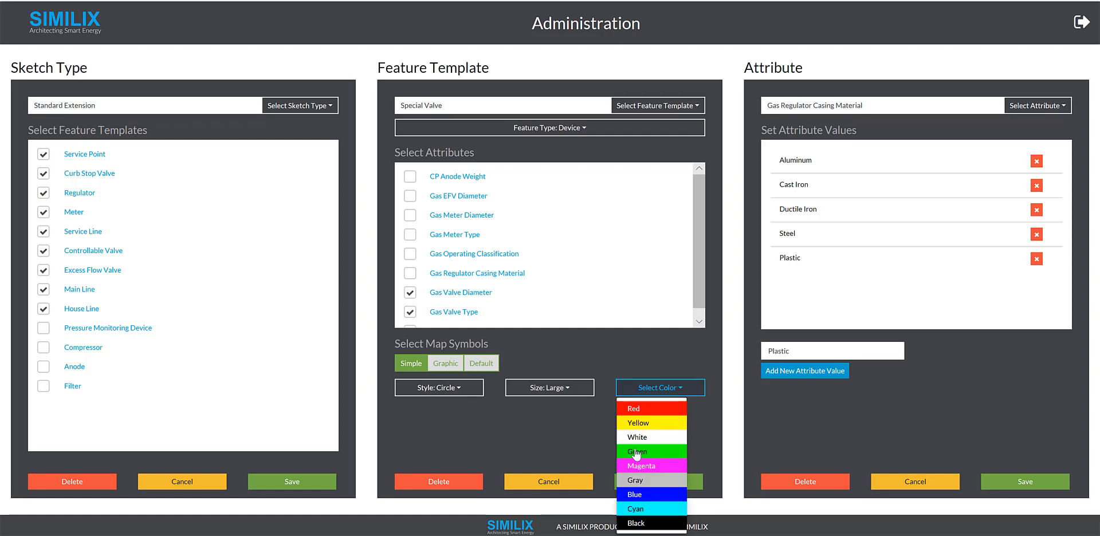
{"action": "left_click", "coordinate": [636, 452]}
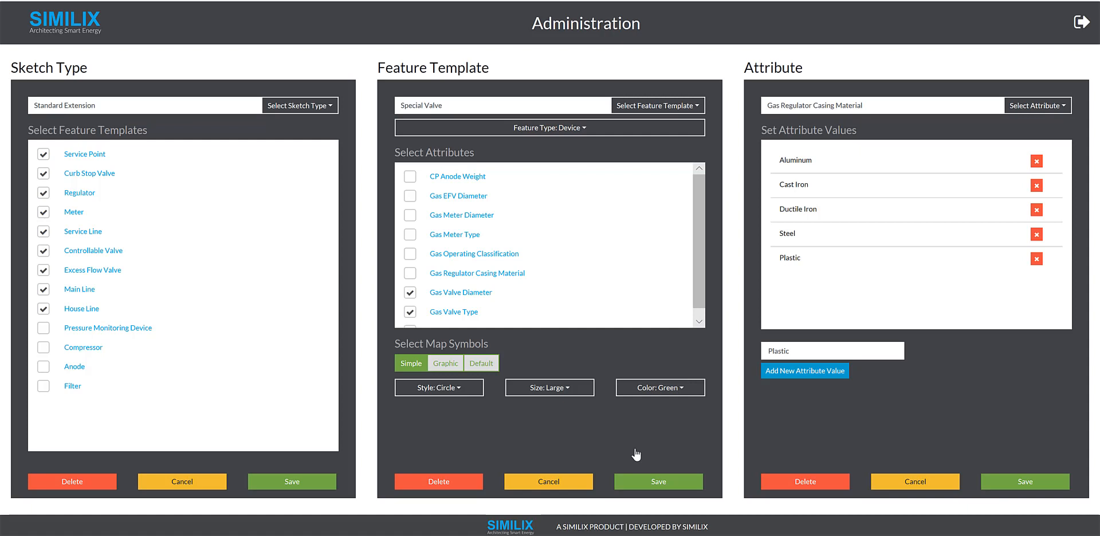
{"action": "left_click", "coordinate": [642, 487]}
- Change the Main Line template's symbol color to Magenta, save it, and leave Administration for the sketch map
{"action": "left_click", "coordinate": [678, 108]}
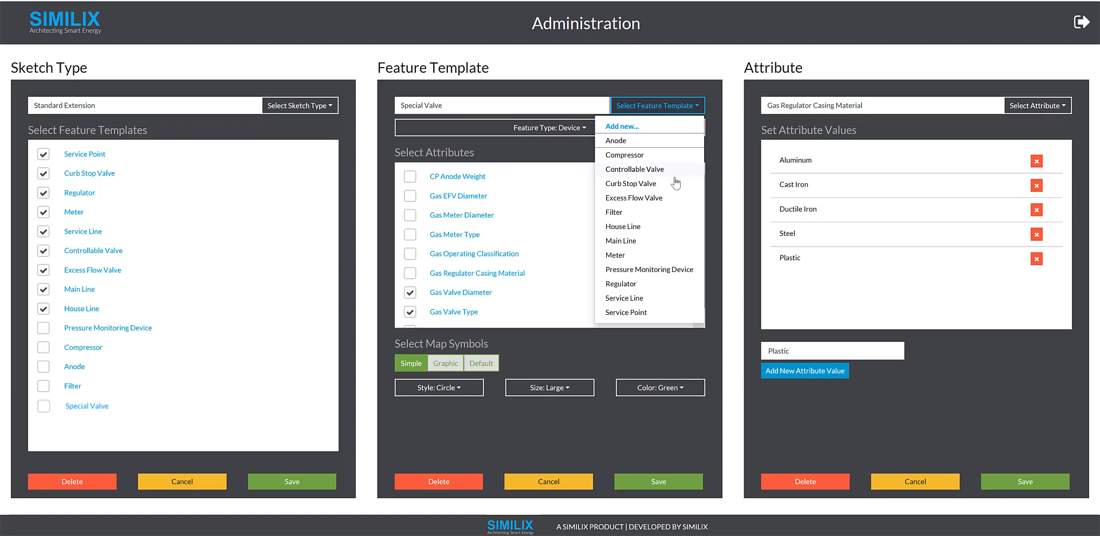
{"action": "left_click", "coordinate": [636, 241]}
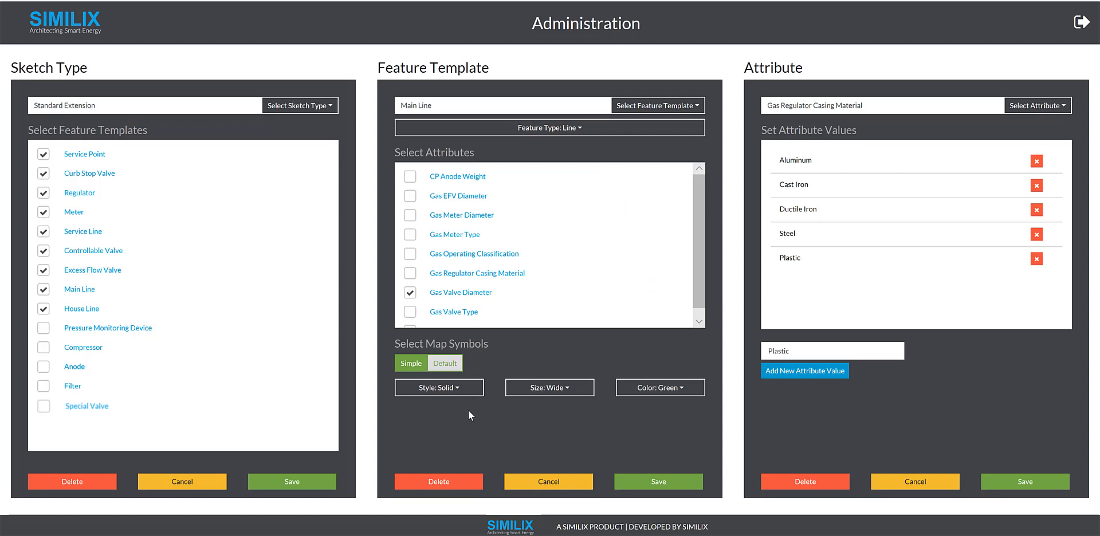
{"action": "left_click", "coordinate": [659, 388]}
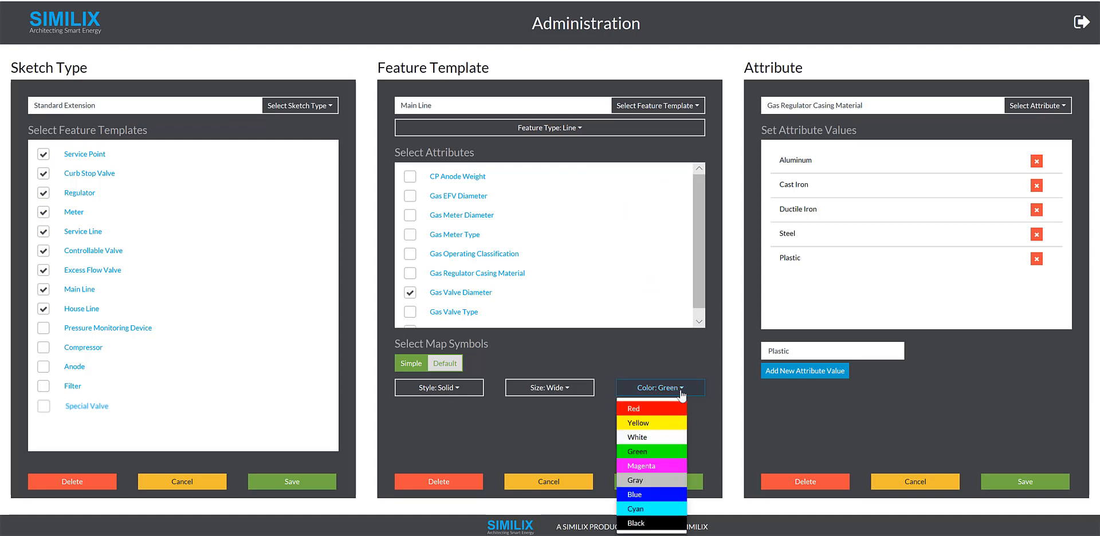
{"action": "left_click", "coordinate": [656, 469]}
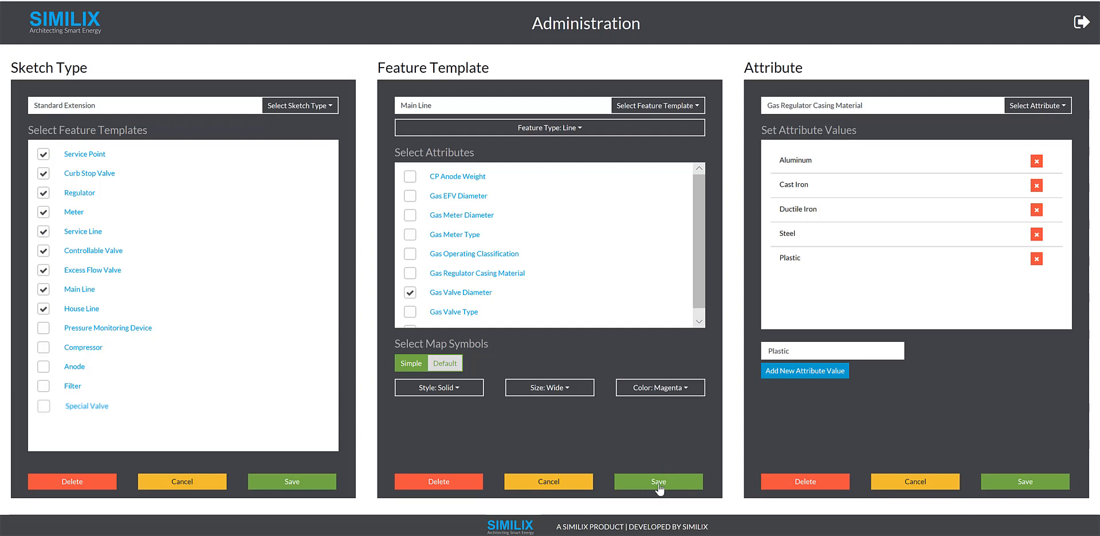
{"action": "left_click", "coordinate": [660, 486]}
{"action": "left_click", "coordinate": [1075, 26]}
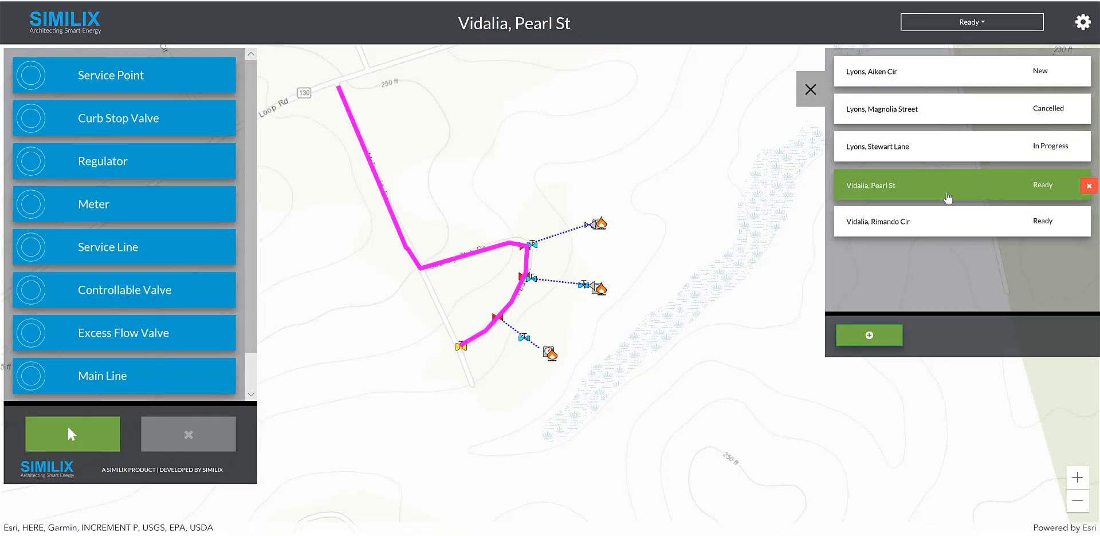